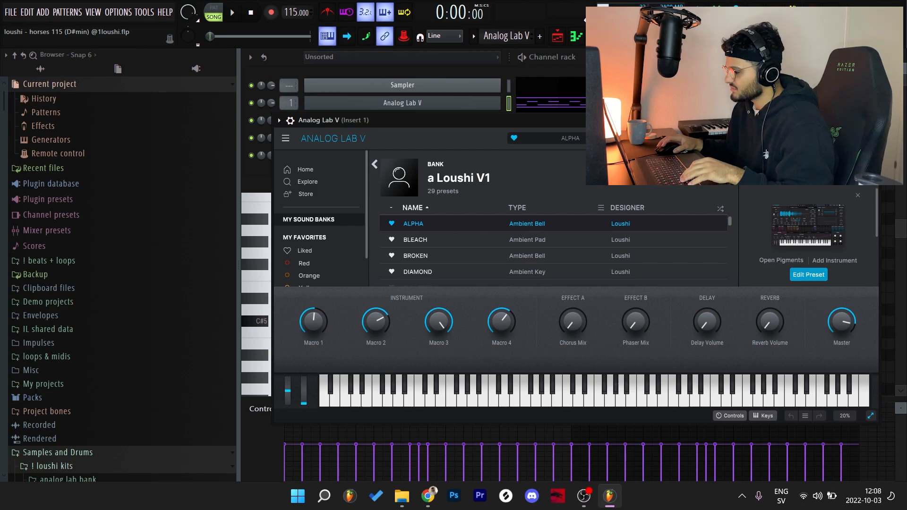
# - Open the piano roll for Analog Lab V and play back the finished melody pattern
pyautogui.press('F7')
pyautogui.scroll(-1, 378, 147)
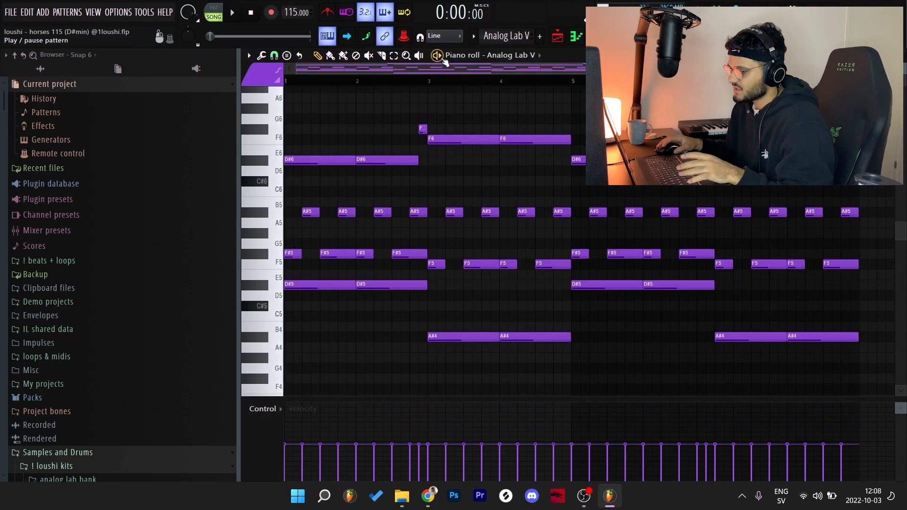
pyautogui.press('space')
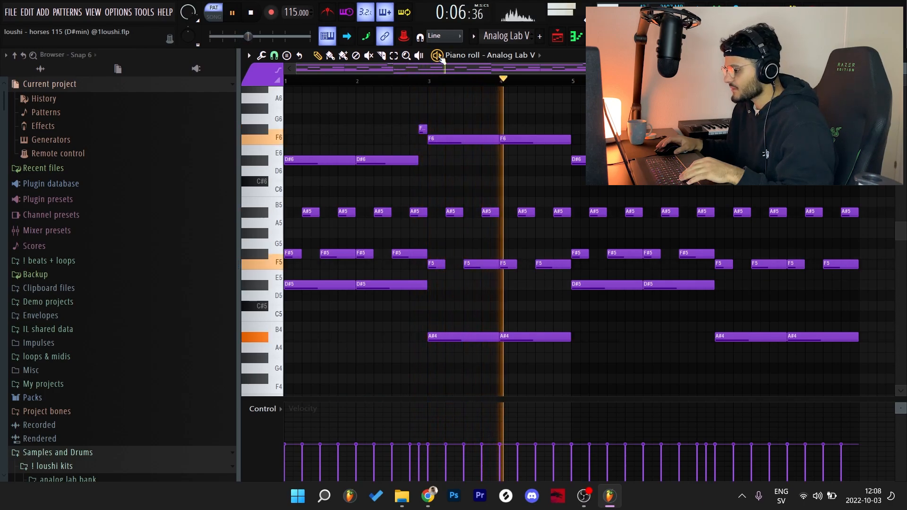
pyautogui.press('space')
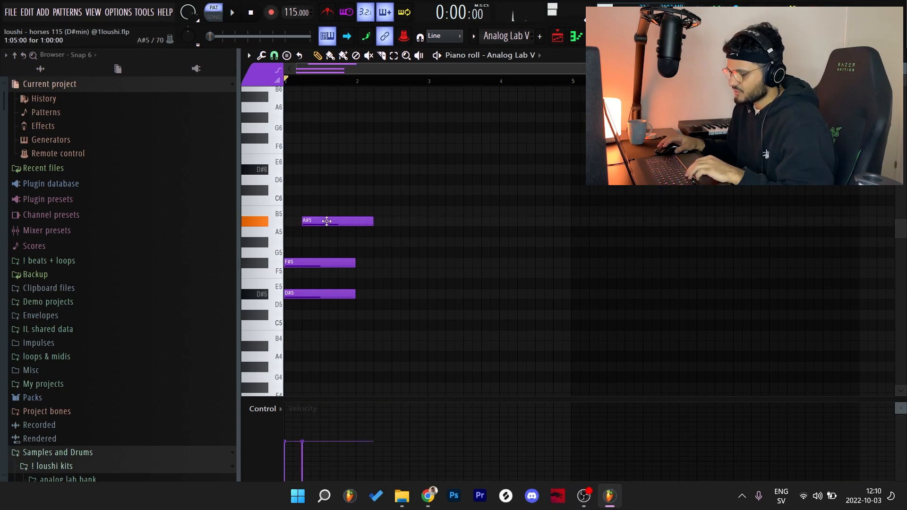
# - Shorten the A#5 note in bar 1 to one beat and play the pattern
pyautogui.moveTo(374, 219); pyautogui.dragTo(323, 241)
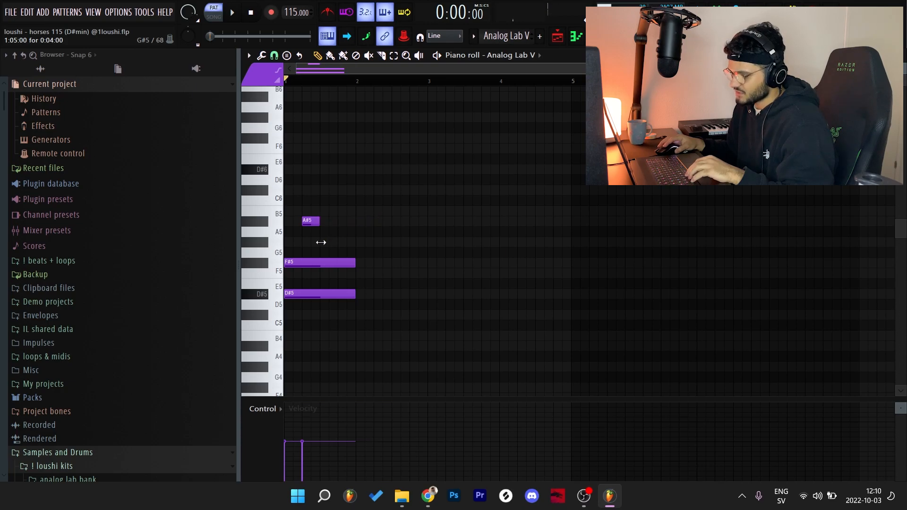
pyautogui.press('space')
pyautogui.press('space')
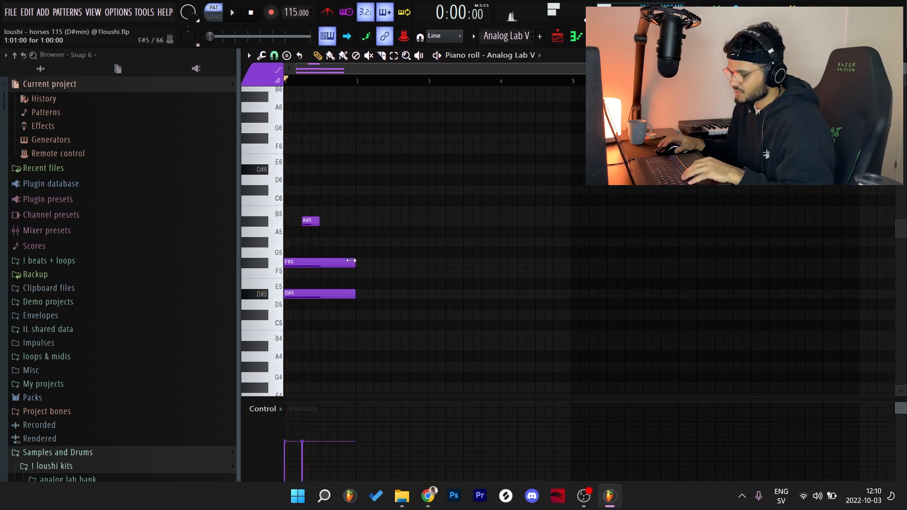
# - Split bar 1's F#5 note into two half-bar notes, add another one-beat A#5 on beat 4, and play it
pyautogui.keyDown('shift'); pyautogui.moveTo(290, 265); pyautogui.dragTo(333, 267); pyautogui.keyUp('shift')
pyautogui.click(346, 223)
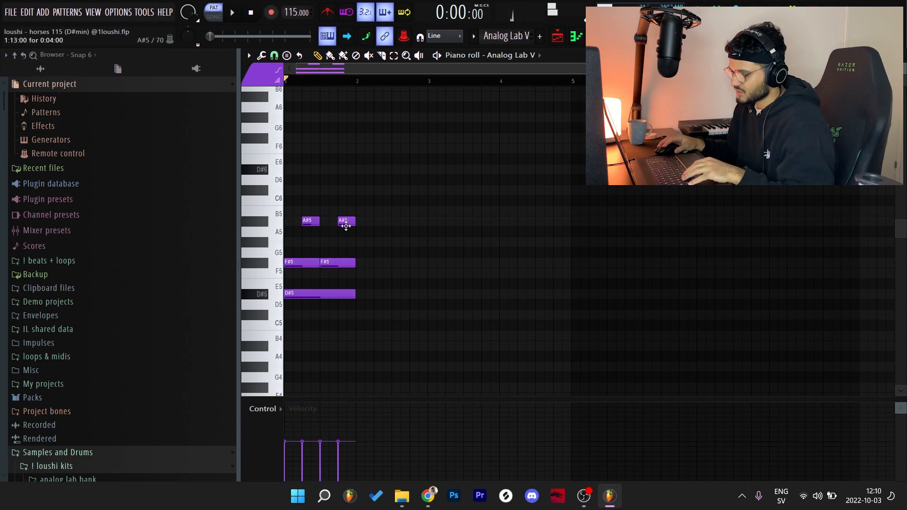
pyautogui.press('space')
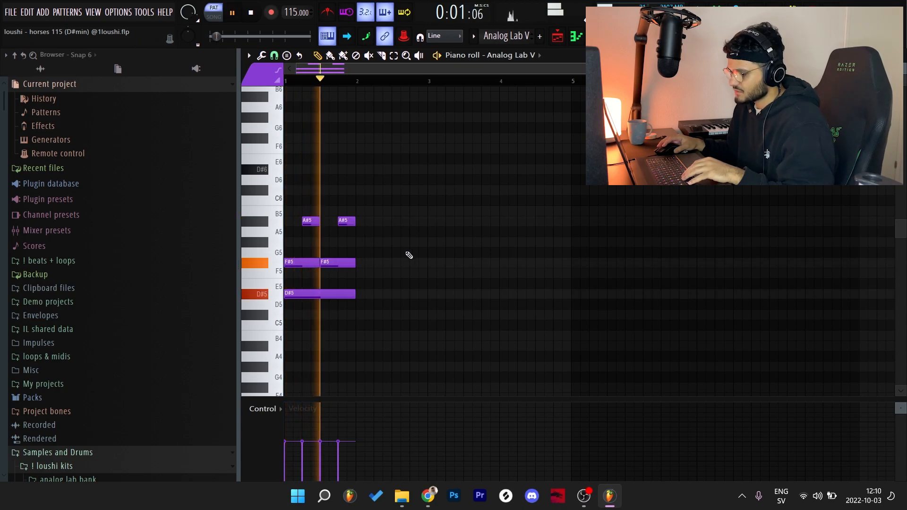
pyautogui.press('space')
# - Duplicate the one-bar pattern into bar 2 and shorten the first F#5 note of each bar to one beat
pyautogui.hotkey('ctrl', 'b')
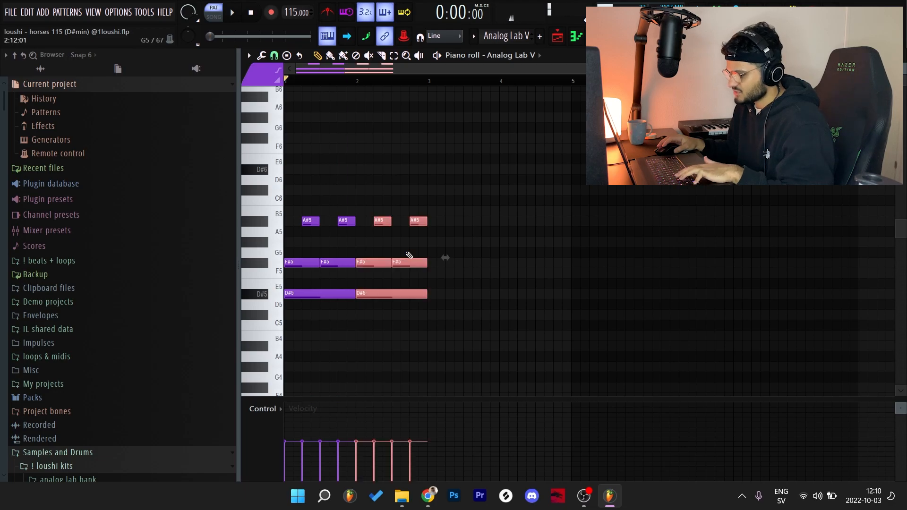
pyautogui.hotkey('ctrl', 'd')
pyautogui.keyDown('ctrl'); pyautogui.keyDown('shift'); pyautogui.click(309, 262); pyautogui.keyUp('shift'); pyautogui.keyUp('ctrl')
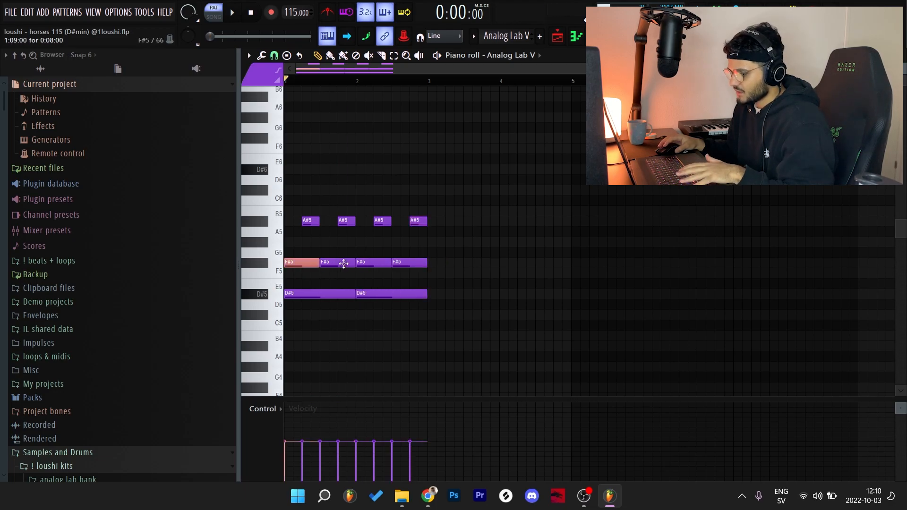
pyautogui.keyDown('ctrl'); pyautogui.keyDown('shift'); pyautogui.click(376, 265); pyautogui.keyUp('shift'); pyautogui.keyUp('ctrl')
pyautogui.hotkey('ctrl', 'd')
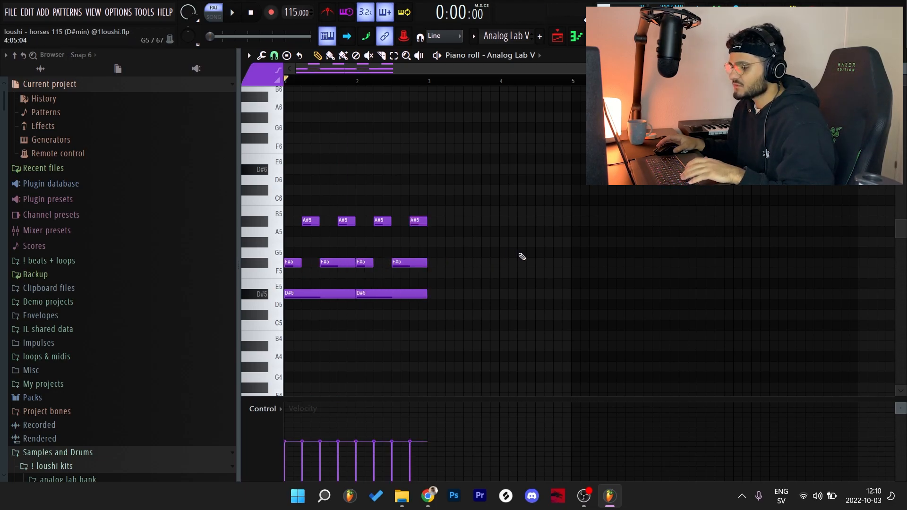
pyautogui.press('space')
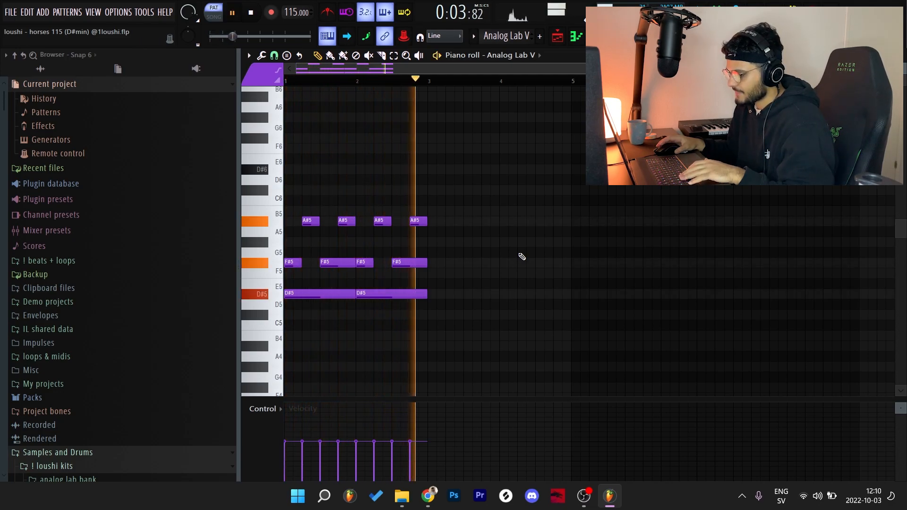
pyautogui.press('space')
# - Duplicate the two-bar pattern into bars 3 and 4 and transpose the copy down five semitones
pyautogui.hotkey('ctrl', 'b')
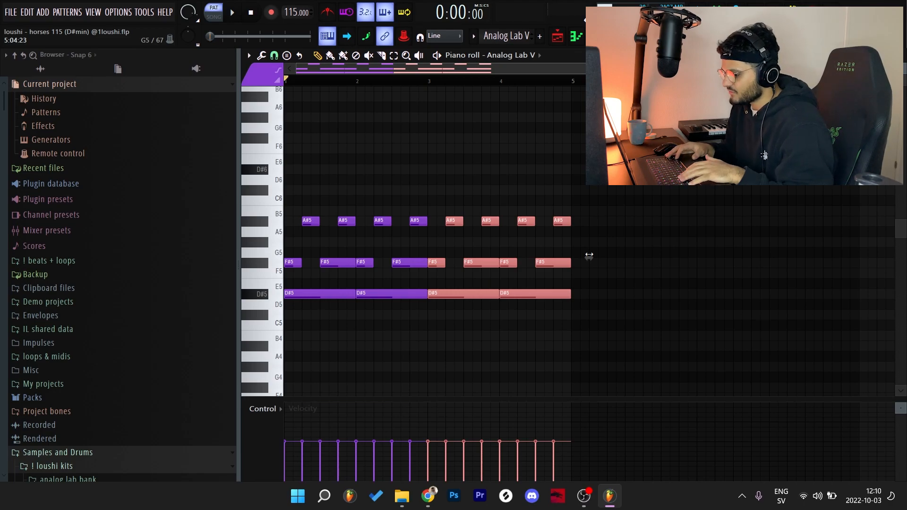
pyautogui.press('Down')
pyautogui.press('Down')
pyautogui.press('Down')
pyautogui.press('Down')
pyautogui.press('Down')
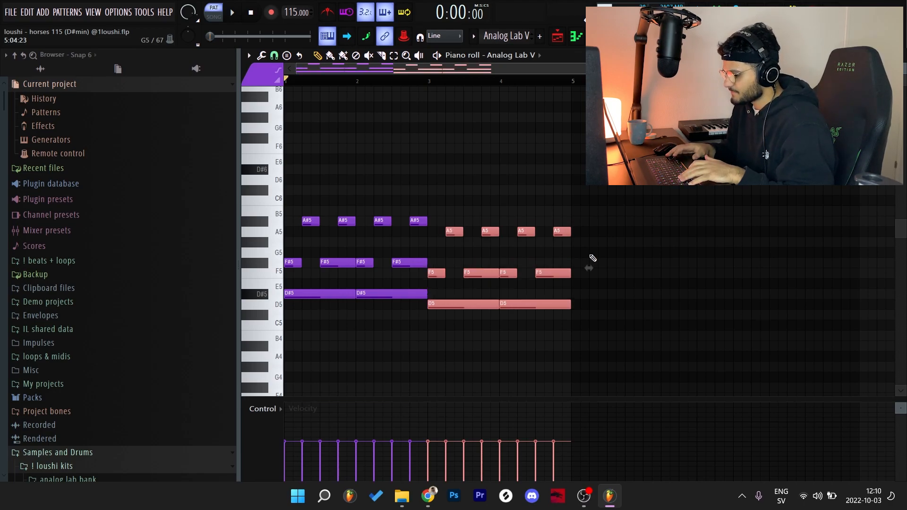
pyautogui.hotkey('ctrl', 'd')
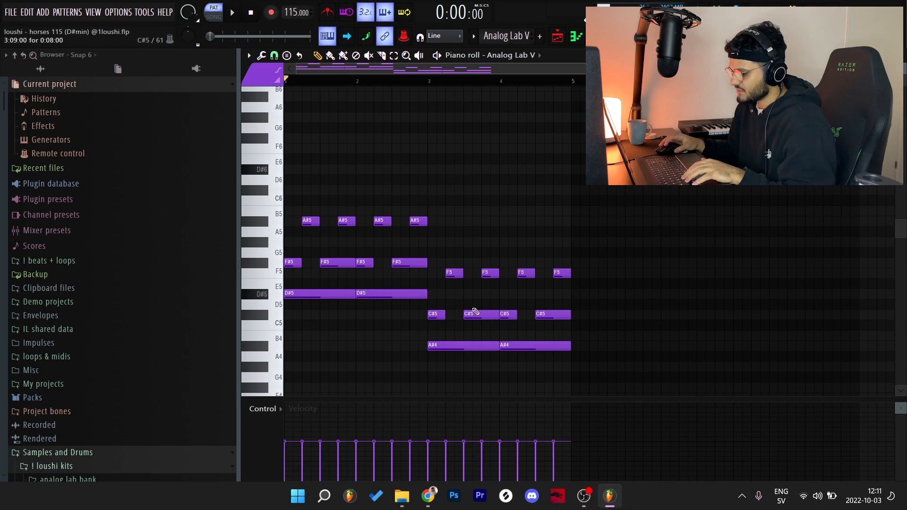
# - In bars 3 and 4, raise the row of C#5 notes to F5 and the row of F5 notes to A#5
pyautogui.moveTo(567, 301); pyautogui.dragTo(442, 300)
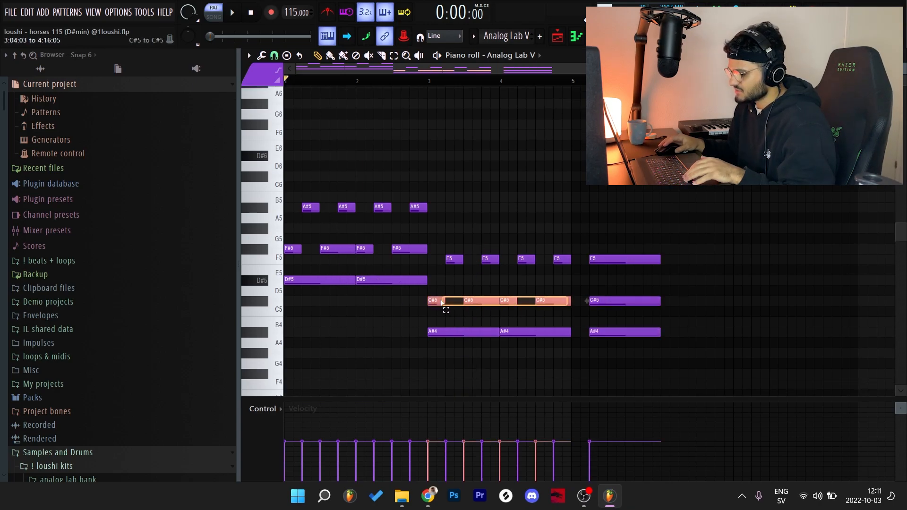
pyautogui.moveTo(577, 282); pyautogui.dragTo(454, 255)
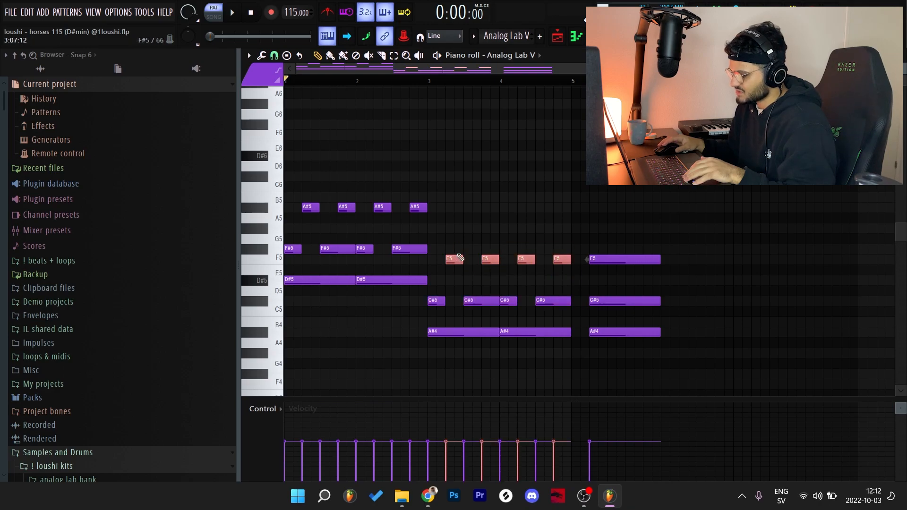
pyautogui.hotkey('ctrl', 'Up')
pyautogui.moveTo(569, 292); pyautogui.dragTo(553, 255)
pyautogui.moveTo(586, 150); pyautogui.dragTo(454, 126)
pyautogui.hotkey('ctrl', 'Down')
pyautogui.hotkey('shift', 'Down')
pyautogui.hotkey('shift', 'Down')
pyautogui.hotkey('shift', 'Down')
pyautogui.hotkey('shift', 'Down')
pyautogui.hotkey('shift', 'Down')
pyautogui.hotkey('shift', 'Down')
pyautogui.hotkey('shift', 'Down')
pyautogui.hotkey('ctrl', 'Up')
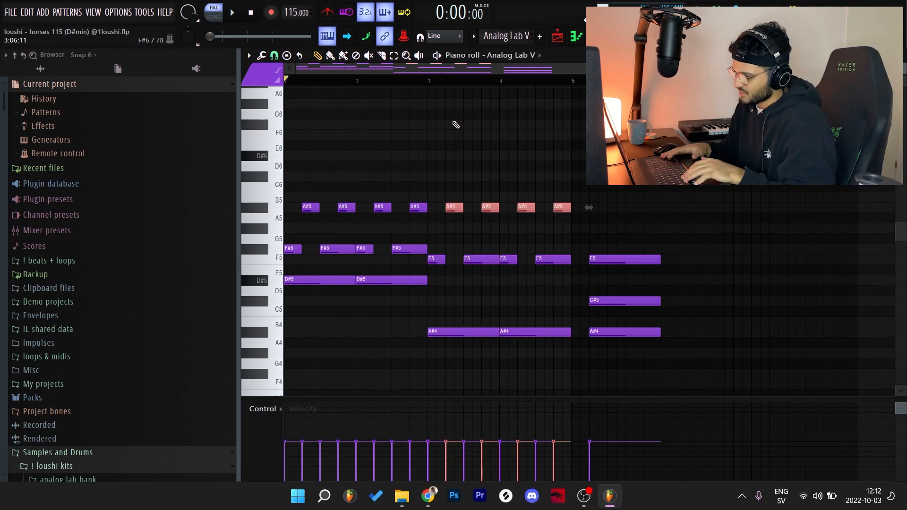
# - Raise the A#4 note of the sample chord in bar 5 by one octave and delete that chord
pyautogui.keyDown('ctrl'); pyautogui.click(613, 334); pyautogui.keyUp('ctrl')
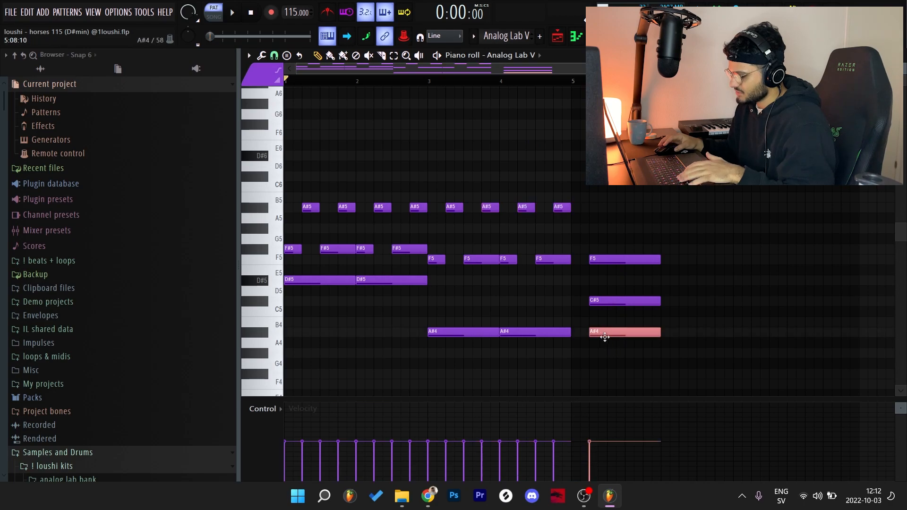
pyautogui.hotkey('ctrl', 'Up')
pyautogui.moveTo(631, 204); pyautogui.dragTo(625, 373)
# - Select the notes in bars 3 and 4, clear the selection, and play the pattern
pyautogui.moveTo(564, 357); pyautogui.dragTo(430, 152)
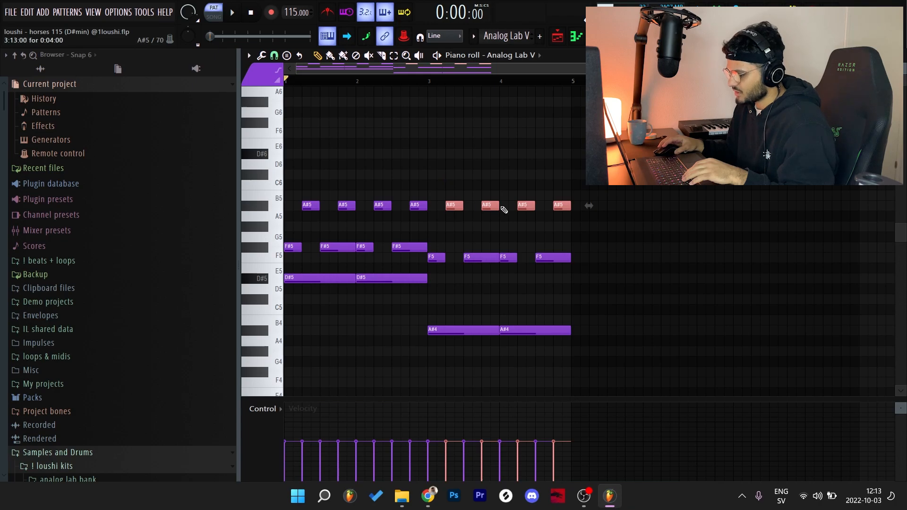
pyautogui.click(689, 190)
pyautogui.press('space')
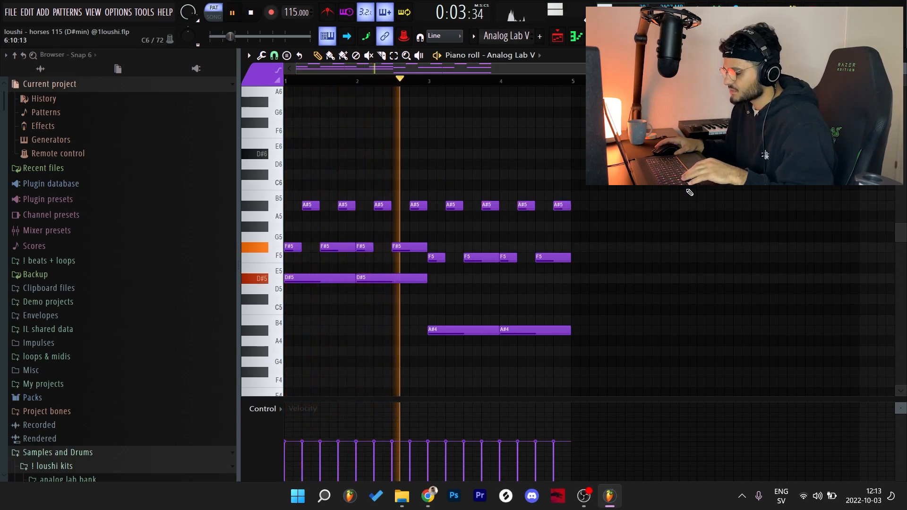
pyautogui.press('space')
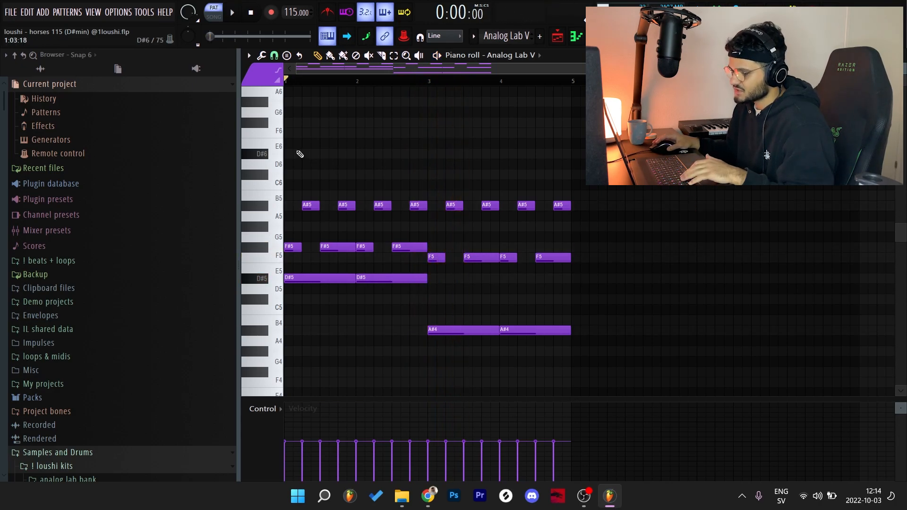
# - Add one-bar D#6 notes in bars 1 and 2, copy them to bars 3 and 4 raised to F6, and play the result
pyautogui.click(294, 154)
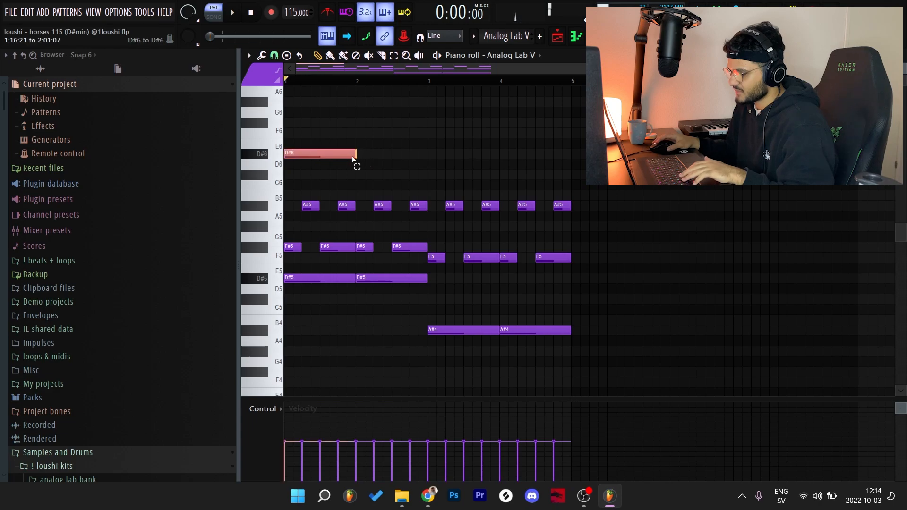
pyautogui.click(366, 155)
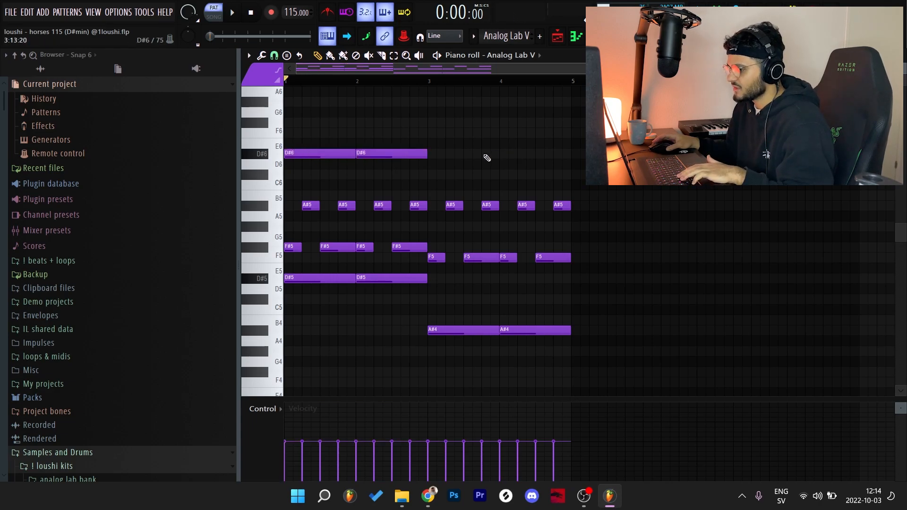
pyautogui.moveTo(427, 156); pyautogui.dragTo(293, 133)
pyautogui.hotkey('ctrl', 'b')
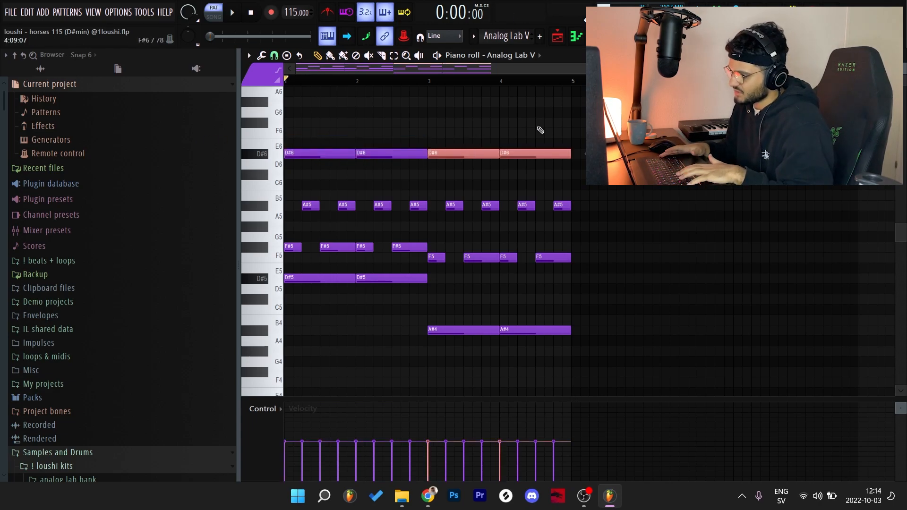
pyautogui.hotkey('shift', 'Up')
pyautogui.hotkey('shift', 'Up')
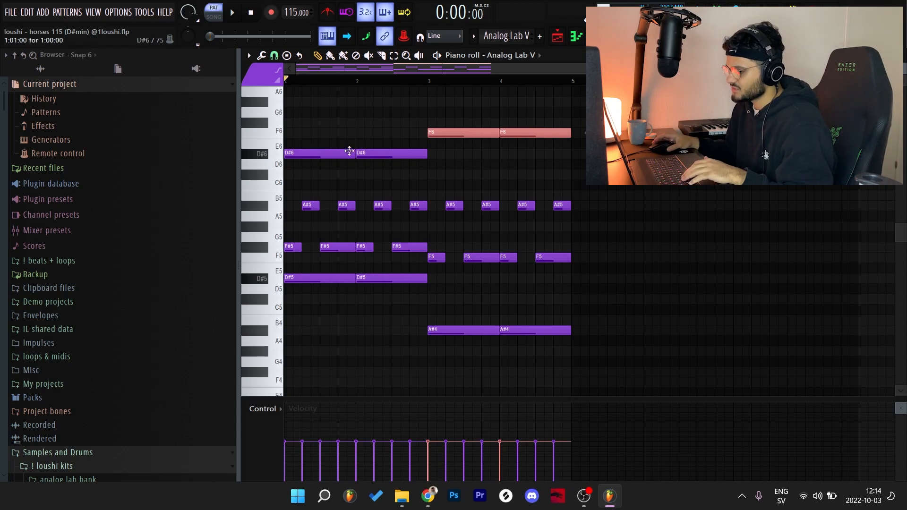
pyautogui.hotkey('ctrl', 'd')
pyautogui.press('space')
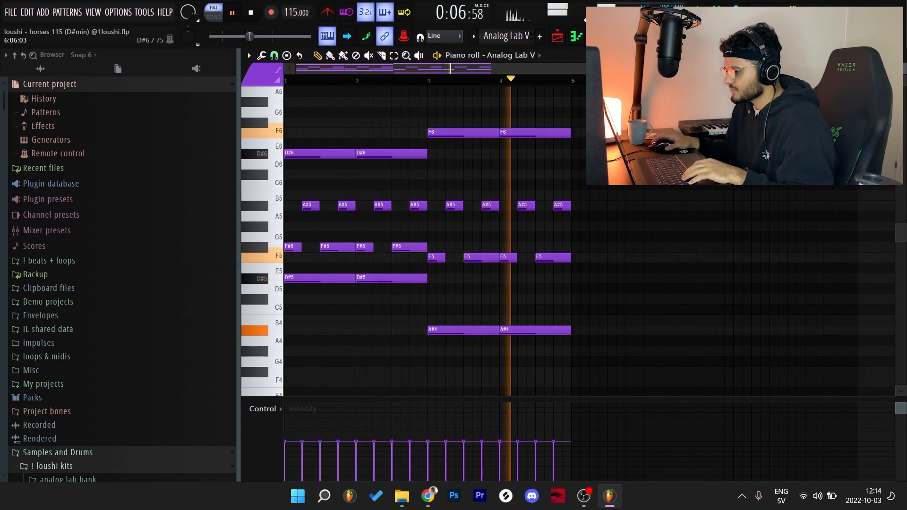
pyautogui.press('space')
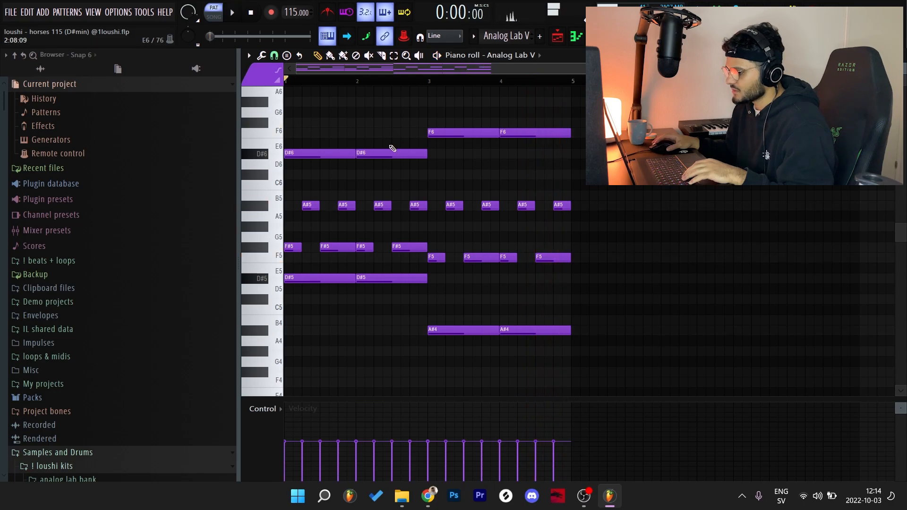
# - Add a half-beat F#6 note at the end of bar 2 and trim the D#6 note to end where it starts
pyautogui.click(420, 122)
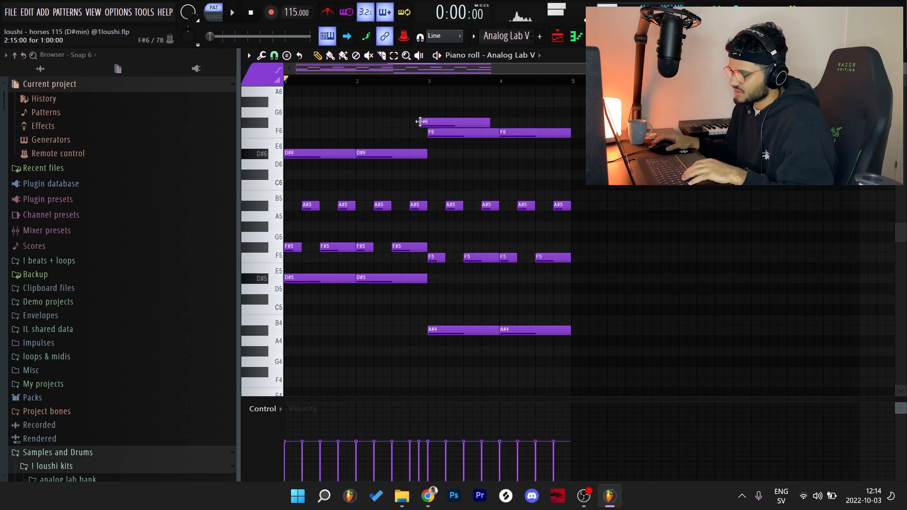
pyautogui.moveTo(489, 122); pyautogui.dragTo(415, 128)
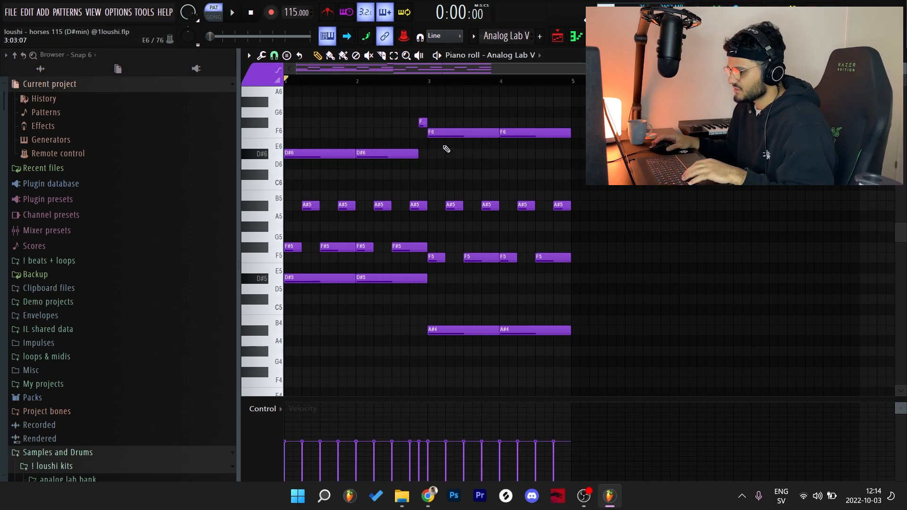
# - Play the four-bar melody and duplicate it into bars 5 to 8
pyautogui.press('space')
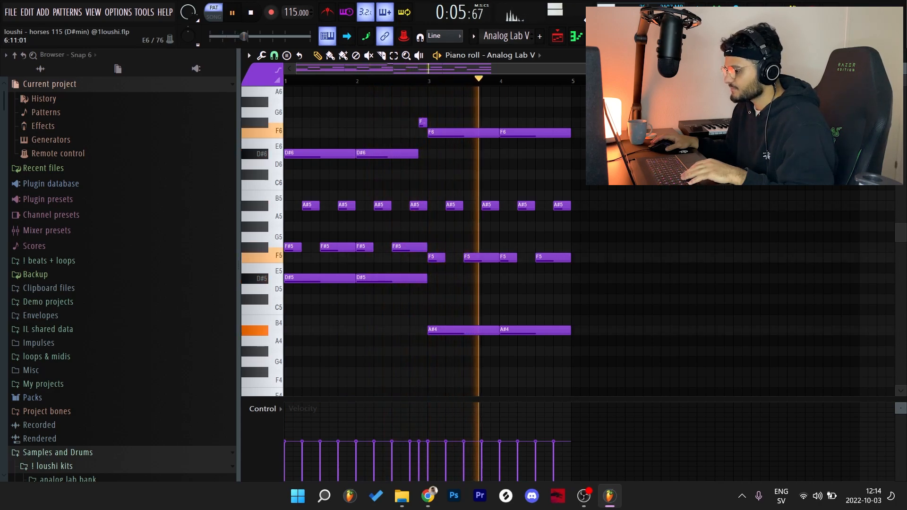
pyautogui.press('space')
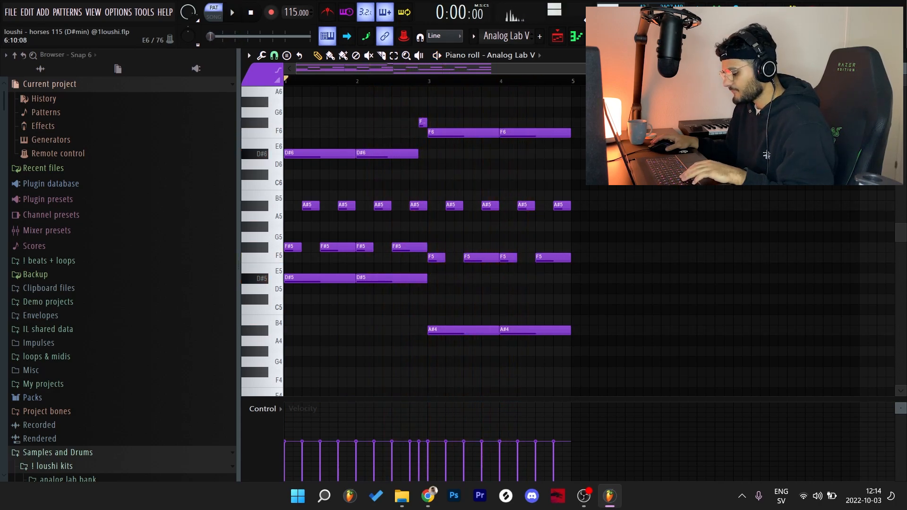
pyautogui.hotkey('ctrl', 'b')
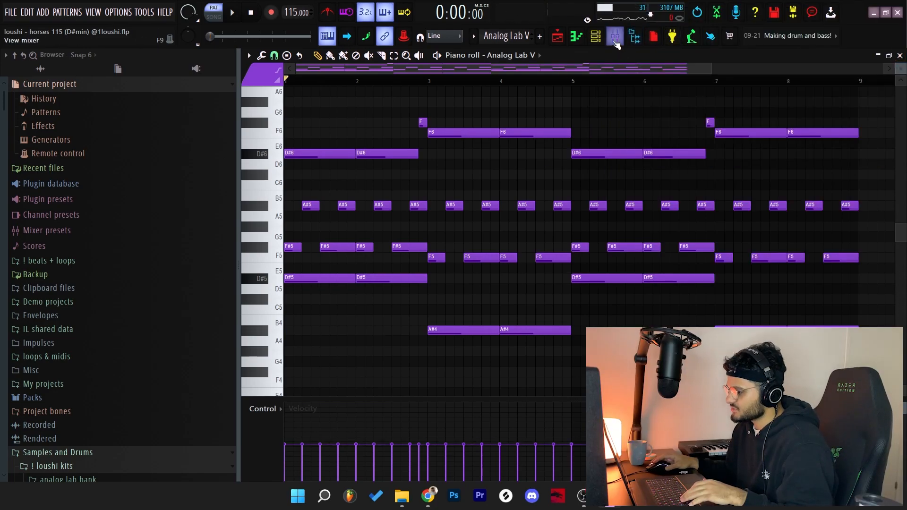
# - Open the mixer and view the Fruity parametric EQ 2 settings on Insert 1
pyautogui.click(615, 38)
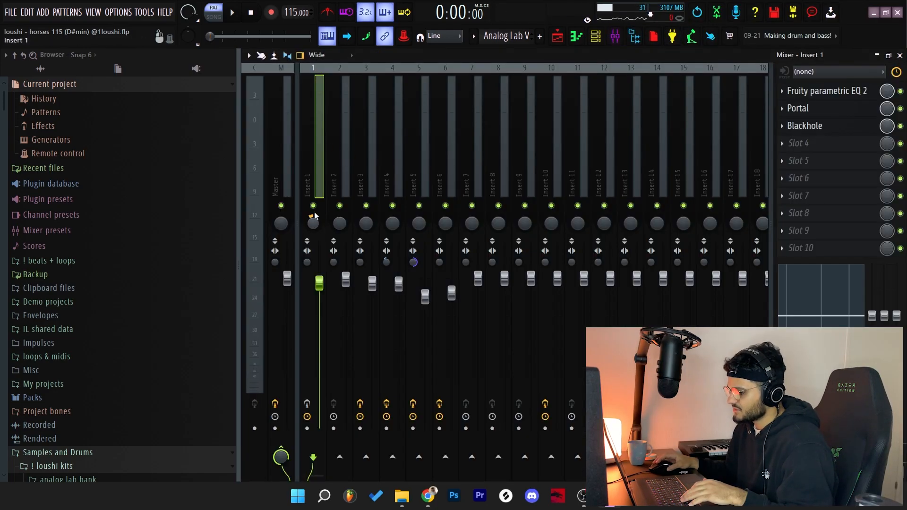
pyautogui.click(826, 94)
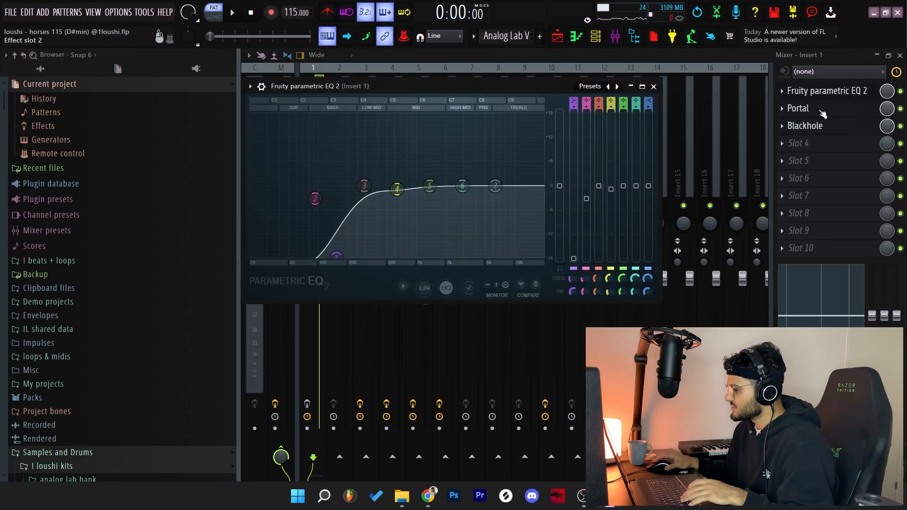
# - Open the Portal effect on Insert 1 and browse its presets to the Hypnotized bank
pyautogui.click(821, 113)
pyautogui.click(748, 100)
pyautogui.scroll(-10, 377, 236)
pyautogui.click(399, 177)
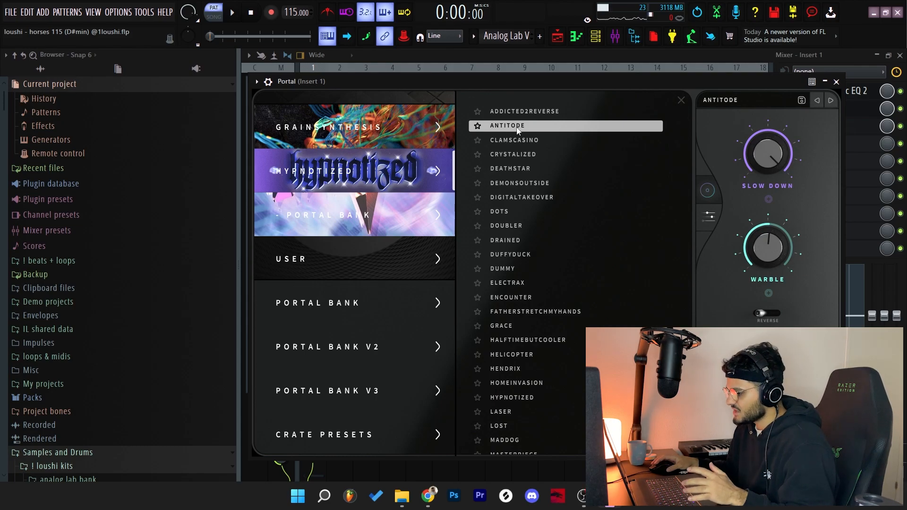
# - View the Blackhole reverb settings on Insert 1, and play back the Analog Lab V melody in the piano roll
pyautogui.click(827, 125)
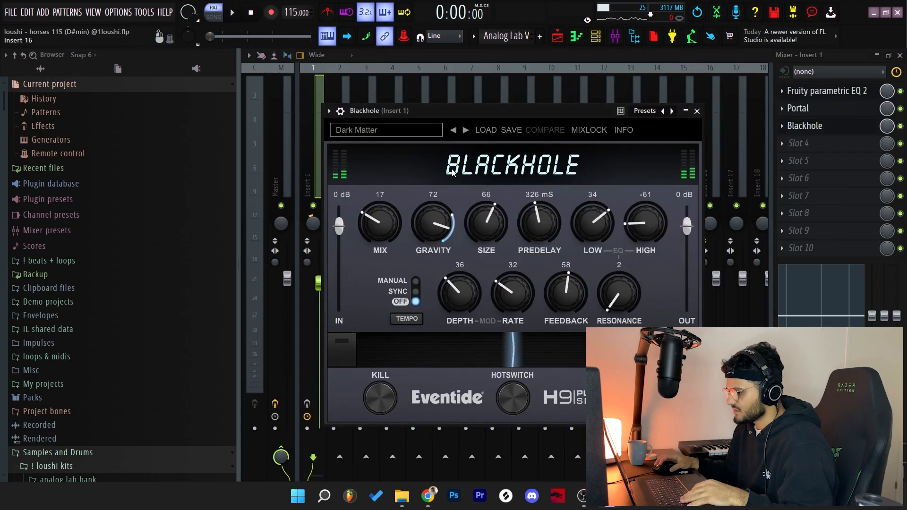
pyautogui.click(699, 113)
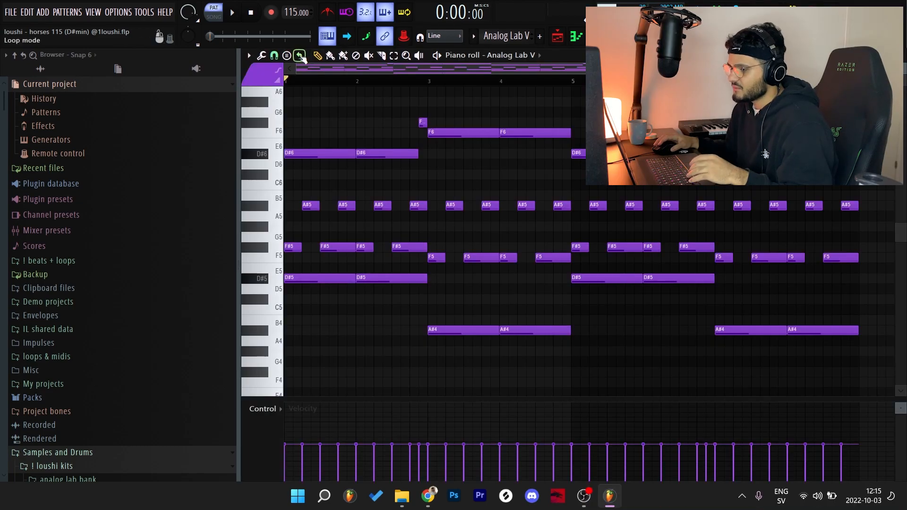
pyautogui.press('space')
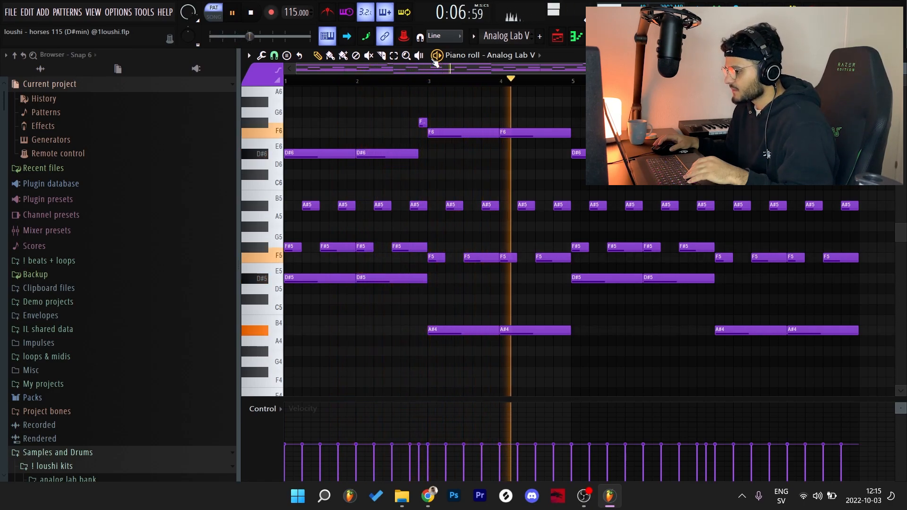
pyautogui.press('space')
# - Open the Kontakt pattern from Track 2 of the playlist and view its Marimba instrument
pyautogui.press('F5')
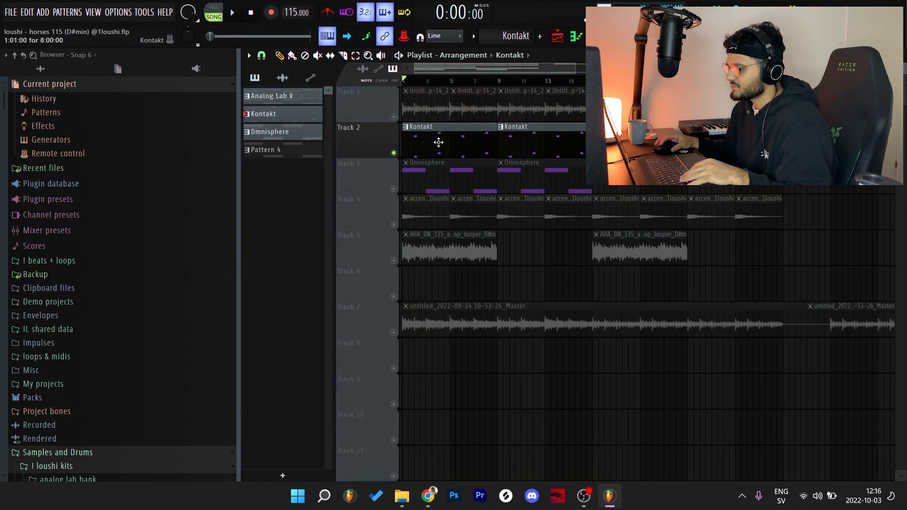
pyautogui.doubleClick(472, 129)
pyautogui.press('F6')
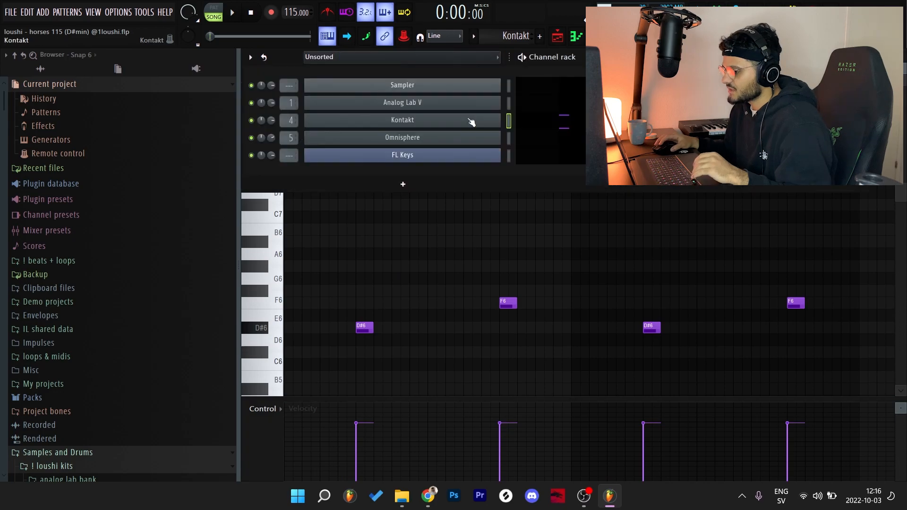
pyautogui.click(469, 121)
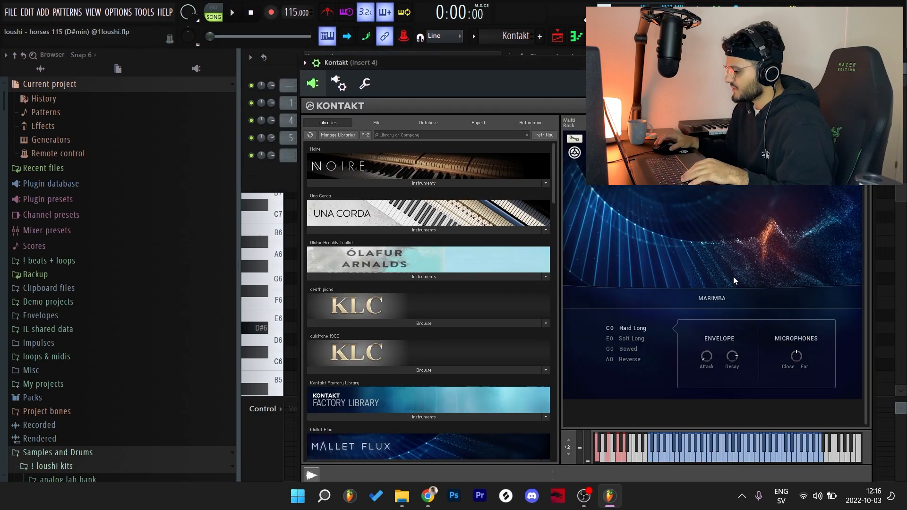
# - Select the D# and F notes in the first four bars of the Kontakt pattern and examine their octave doubling
pyautogui.press('F7')
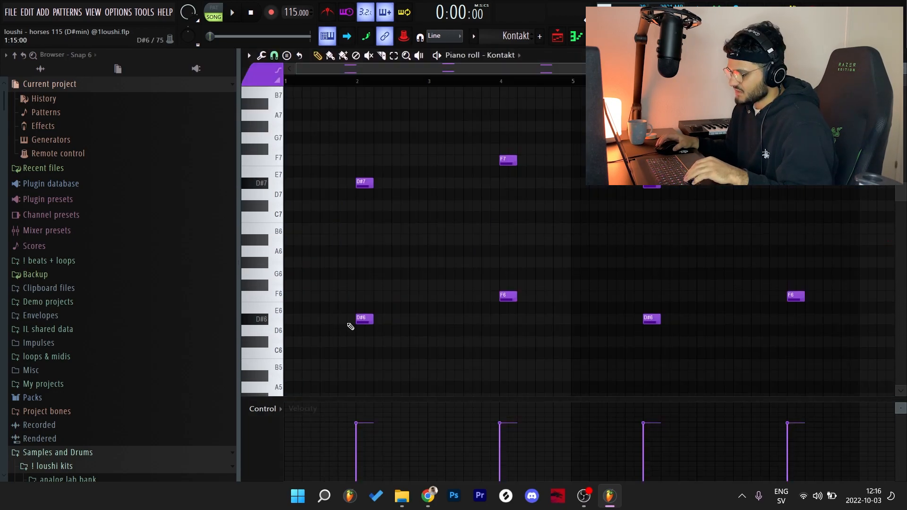
pyautogui.moveTo(357, 156); pyautogui.dragTo(517, 335)
pyautogui.press('F6')
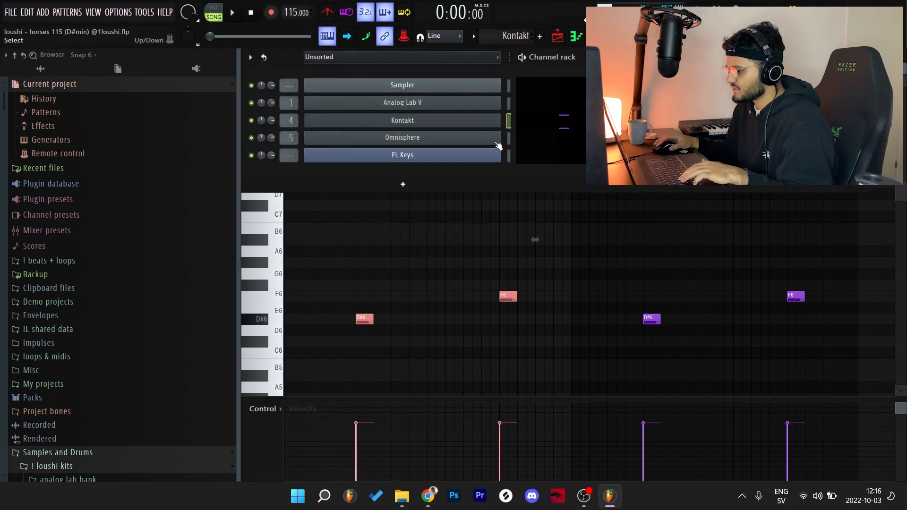
pyautogui.scroll(1, 505, 37)
pyautogui.click(551, 106)
pyautogui.hotkey('ctrl', 'v')
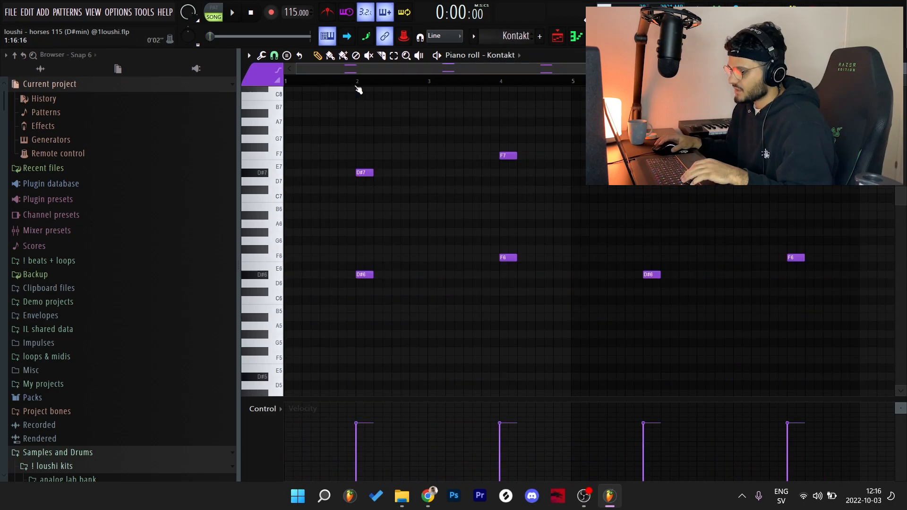
pyautogui.press('space')
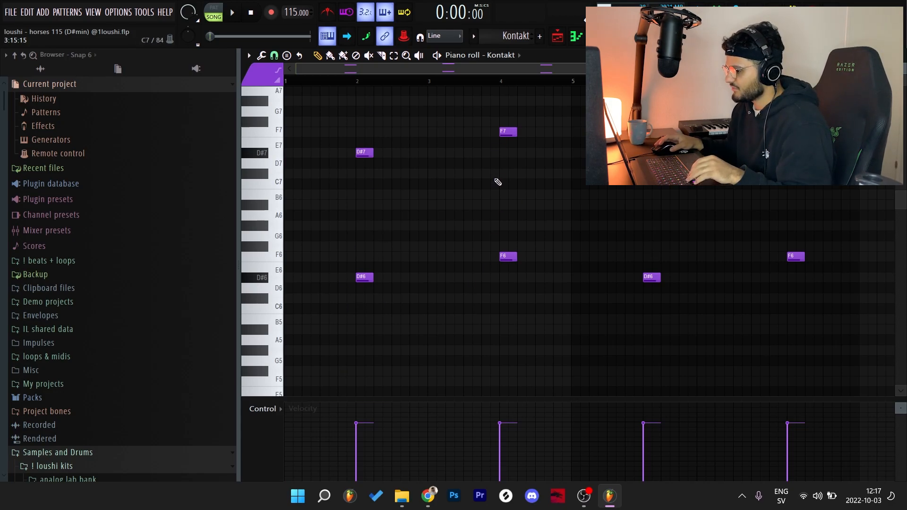
# - Return to the playlist, enable Track 1 and play the arrangement from the start together with the Kontakt part
pyautogui.press('Escape')
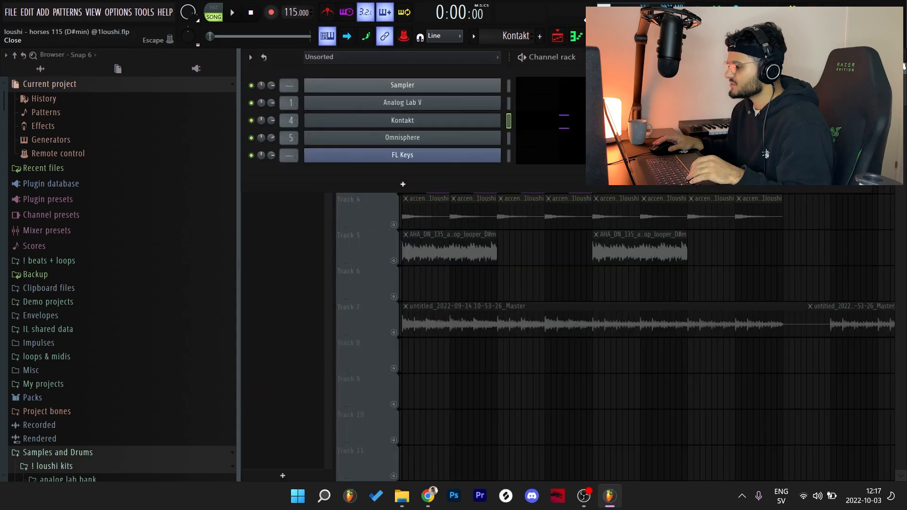
pyautogui.press('Escape')
pyautogui.moveTo(437, 81); pyautogui.dragTo(403, 82)
pyautogui.press('space')
pyautogui.click(393, 117)
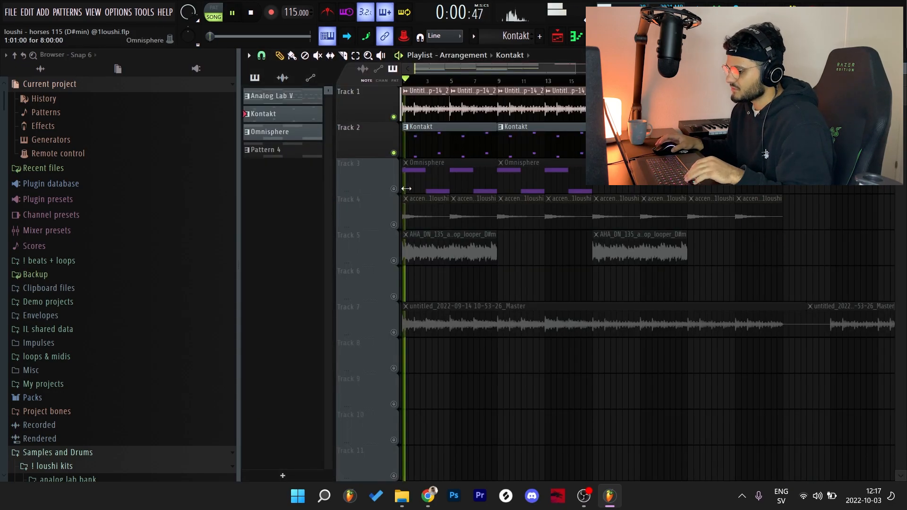
pyautogui.scroll(2, 407, 187)
pyautogui.scroll(2, 393, 197)
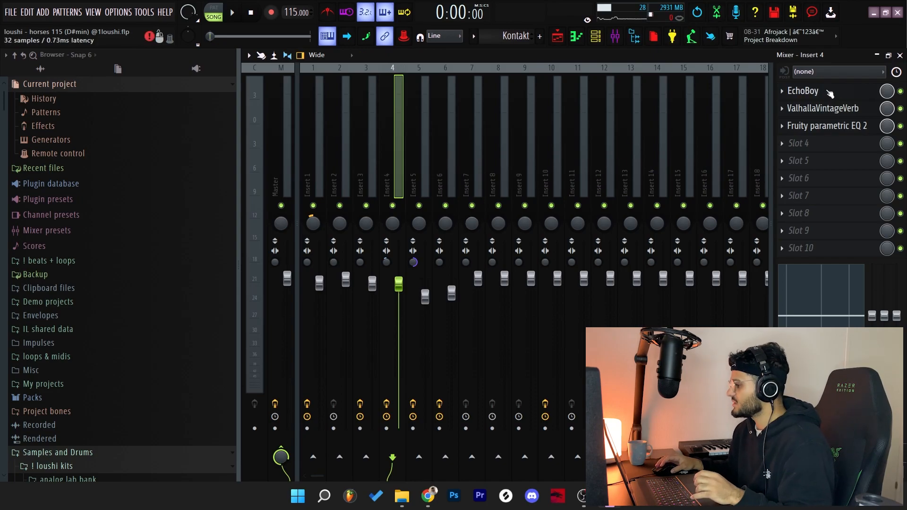
# - View the EchoBoy delay settings on Insert 4 and play the arrangement to hear the Kontakt part
pyautogui.click(830, 94)
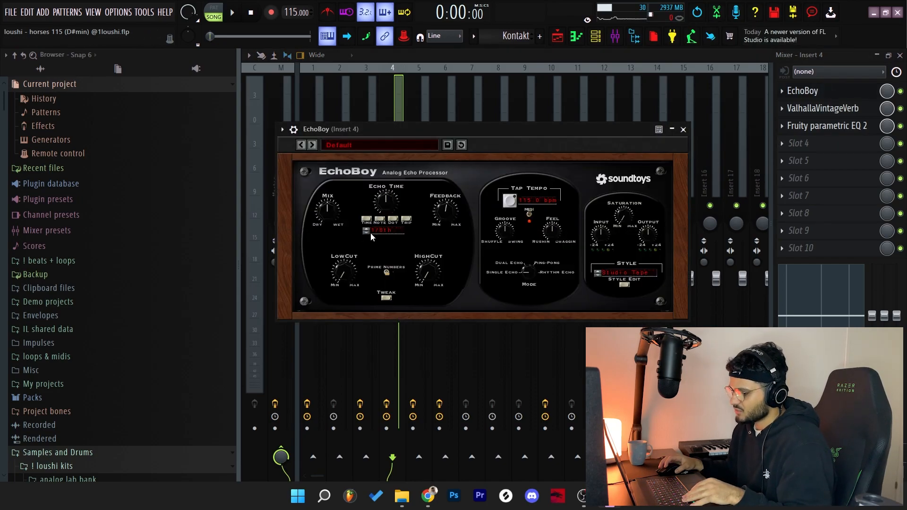
pyautogui.click(899, 57)
pyautogui.press('F5')
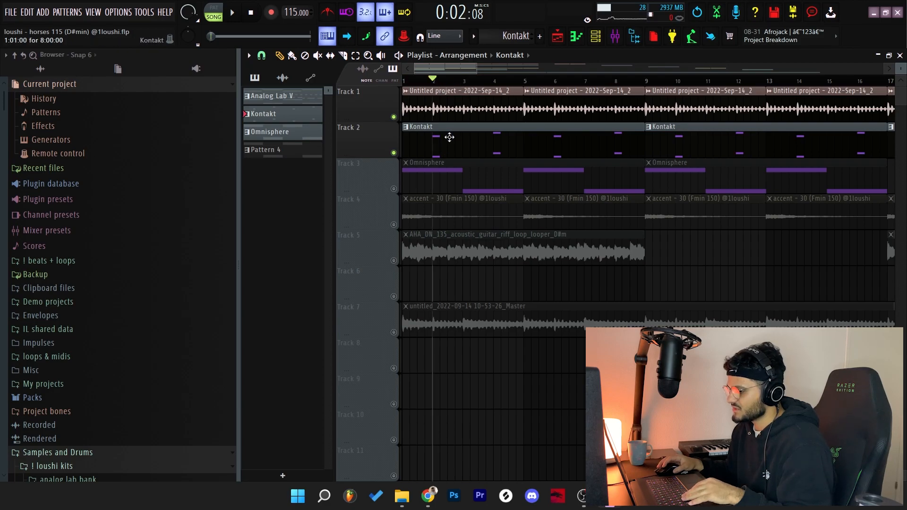
pyautogui.press('space')
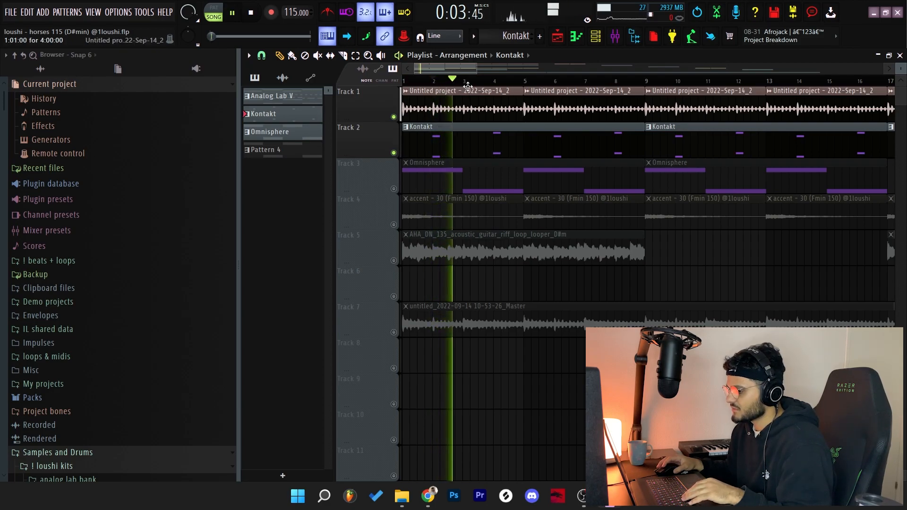
pyautogui.press('space')
# - View the ValhallaVintageVerb and Fruity parametric EQ 2 settings on Insert 4
pyautogui.press('F9')
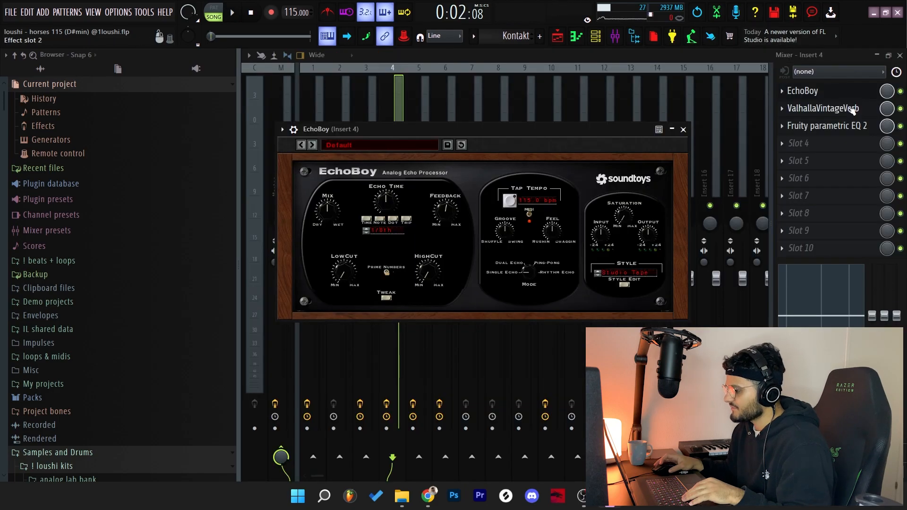
pyautogui.click(823, 108)
pyautogui.click(829, 131)
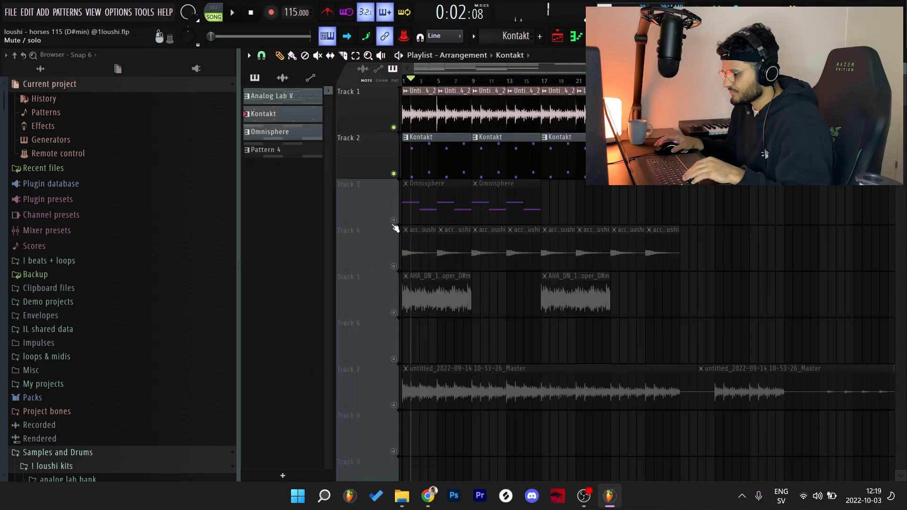
# - Open the Omnisphere pattern from Track 3 and view its Black Venom Bass patch
pyautogui.doubleClick(419, 204)
pyautogui.press('F6')
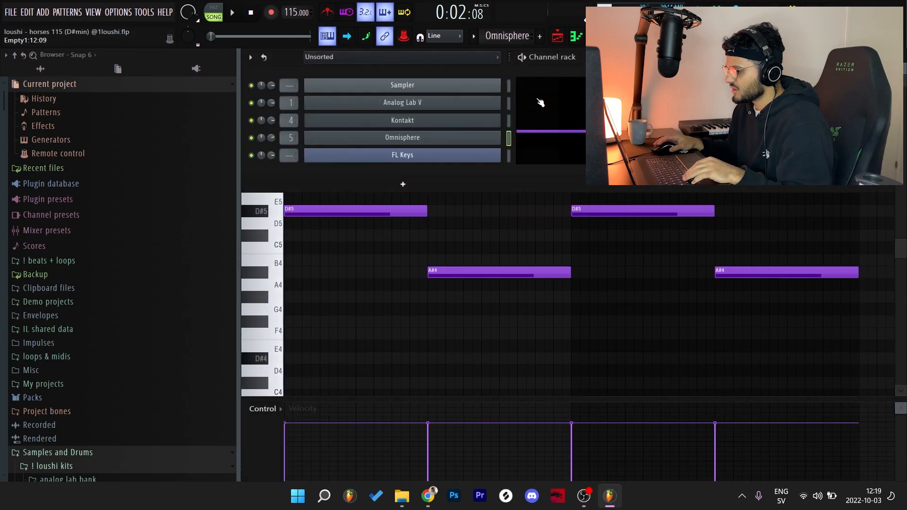
pyautogui.click(473, 140)
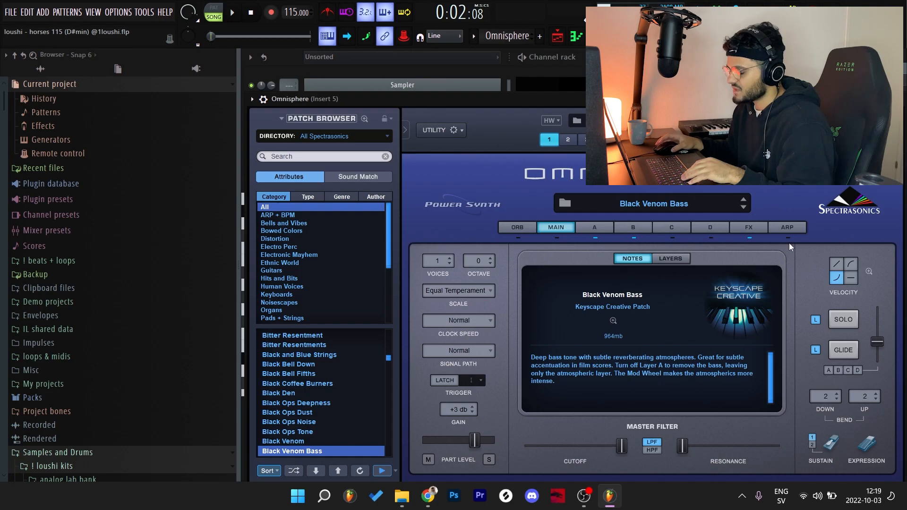
# - Play the Omnisphere pattern's bass notes and open the Fruity parametric EQ 2 on Insert 5
pyautogui.press('F7')
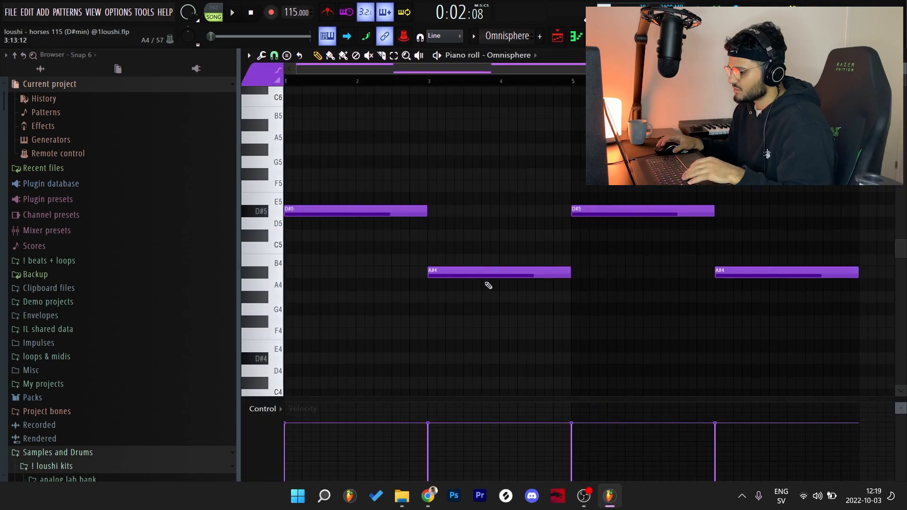
pyautogui.press('space')
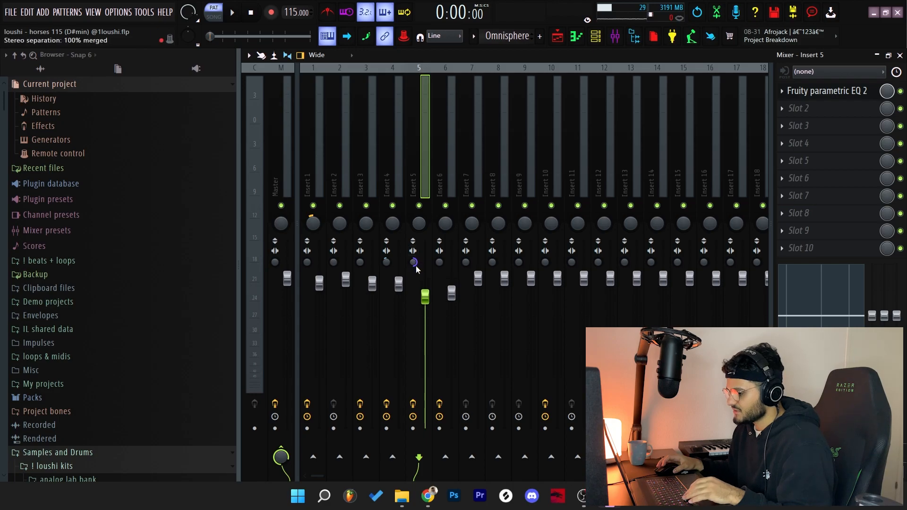
pyautogui.click(840, 92)
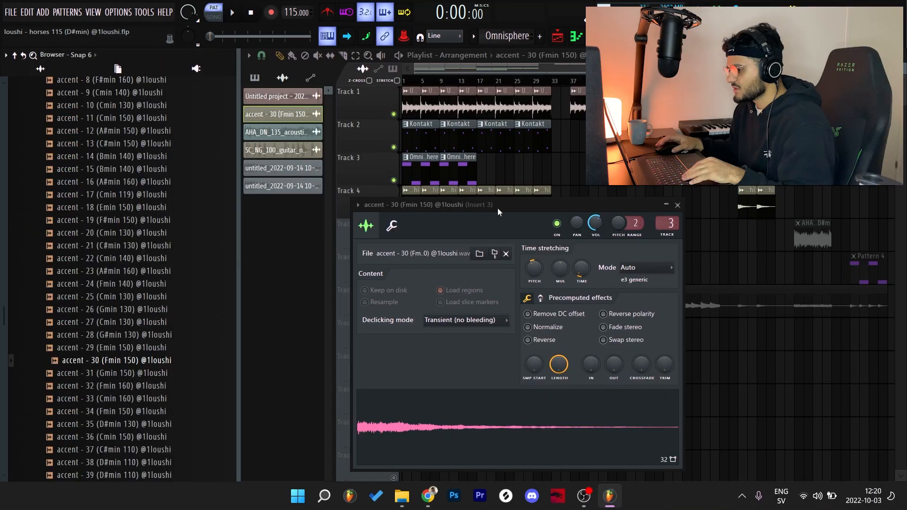
# - Preview the accent - 30 (Fmin 150) sample in the browser and view the channel settings of its Track 4 clip
pyautogui.press('Escape')
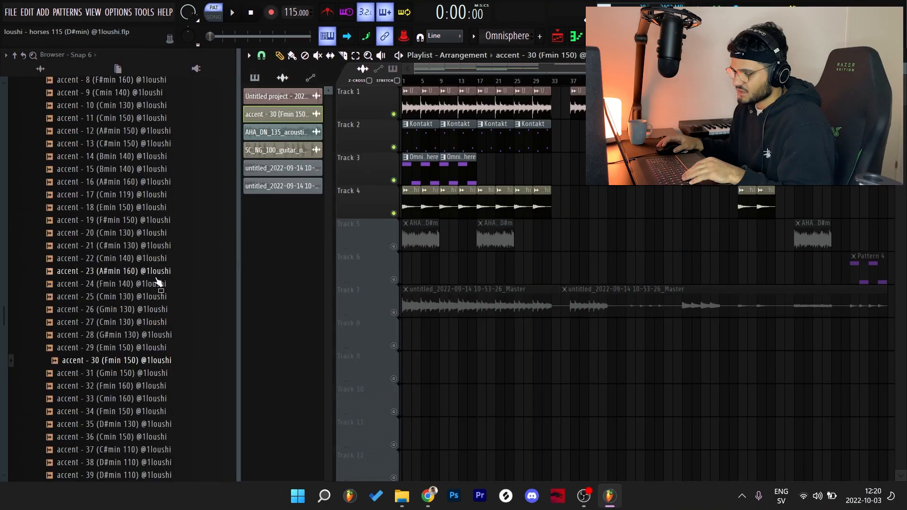
pyautogui.click(123, 363)
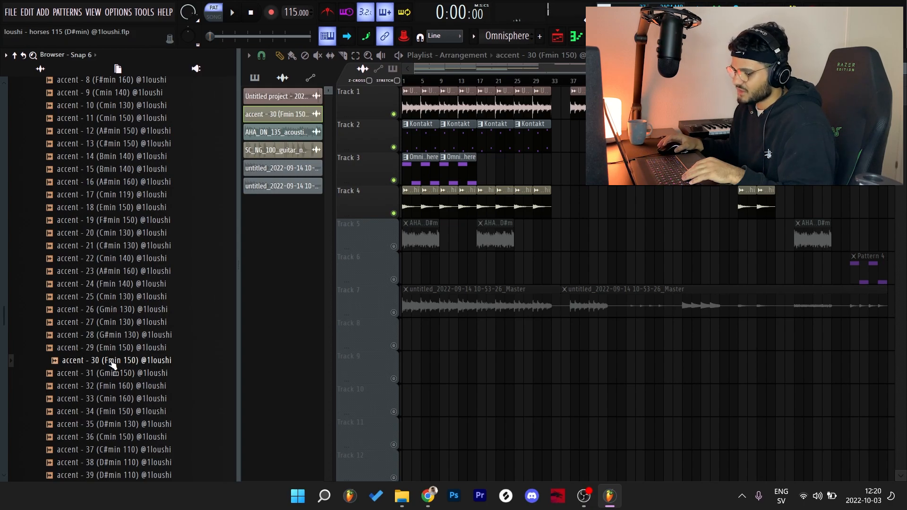
pyautogui.scroll(3, 427, 210)
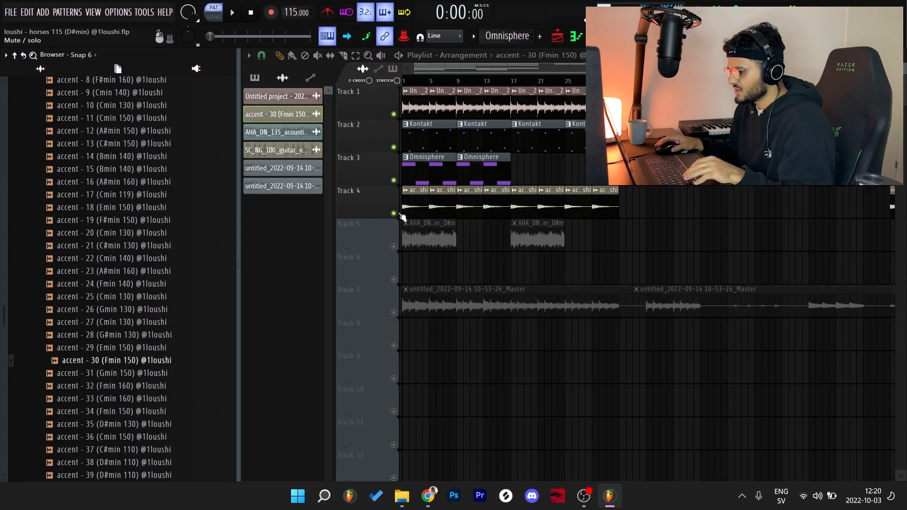
pyautogui.doubleClick(428, 211)
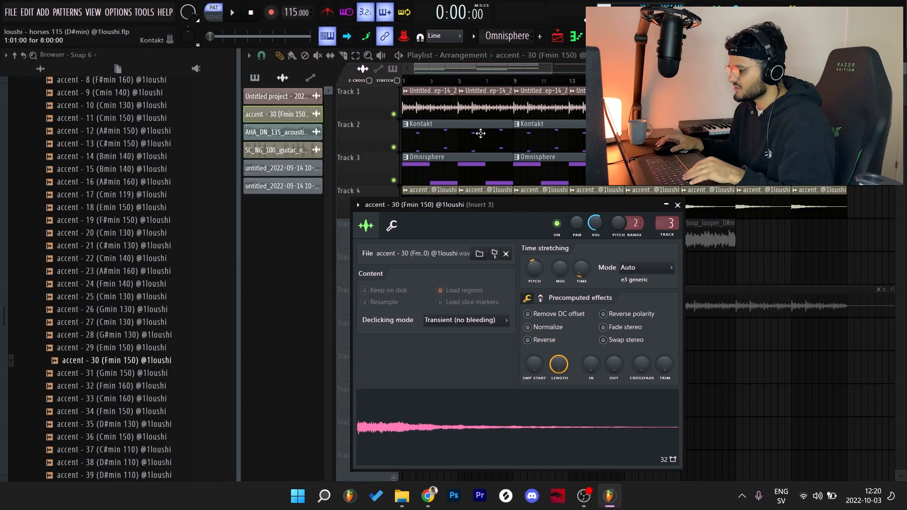
pyautogui.click(677, 205)
# - Play the arrangement with the accent sample, view the Fruity parametric EQ 2 on Insert 3 and save the project
pyautogui.press('space')
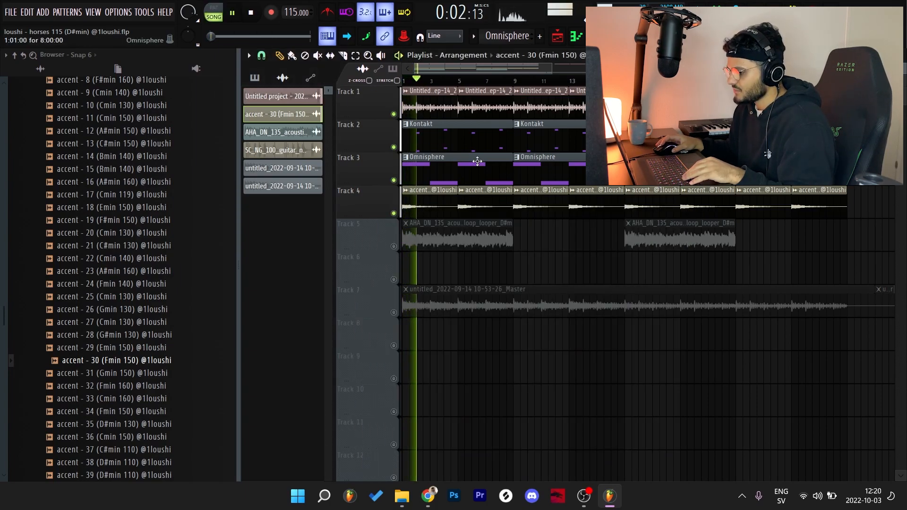
pyautogui.press('space')
pyautogui.scroll(3, 529, 198)
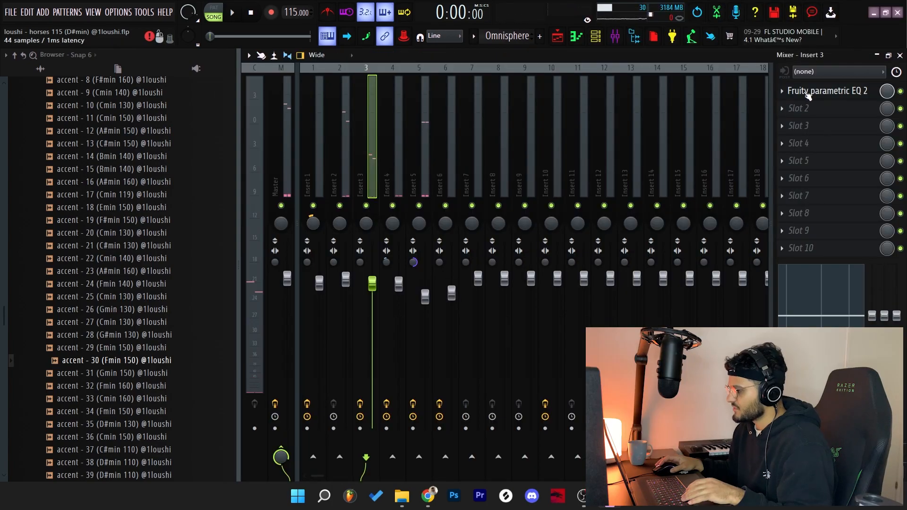
pyautogui.click(807, 93)
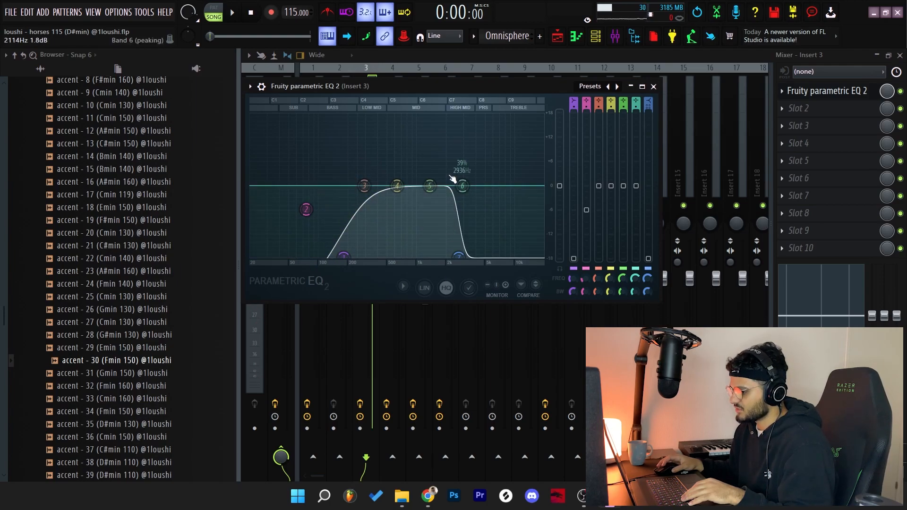
pyautogui.hotkey('ctrl', 's')
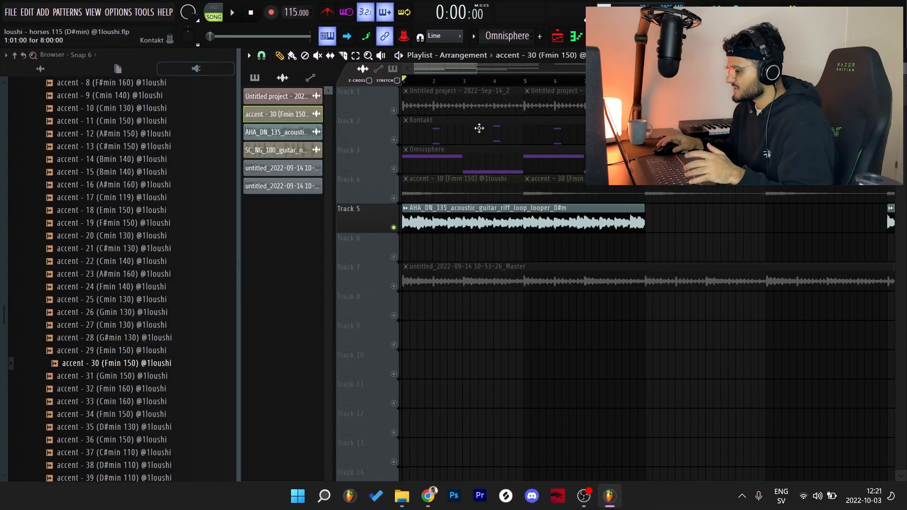
# - Preview the AHA_DN_135 acoustic guitar riff loop used on Track 5 and view the Fruity parametric EQ 2 on Insert 6
pyautogui.keyDown('ctrl'); pyautogui.rightClick(478, 156); pyautogui.keyUp('ctrl')
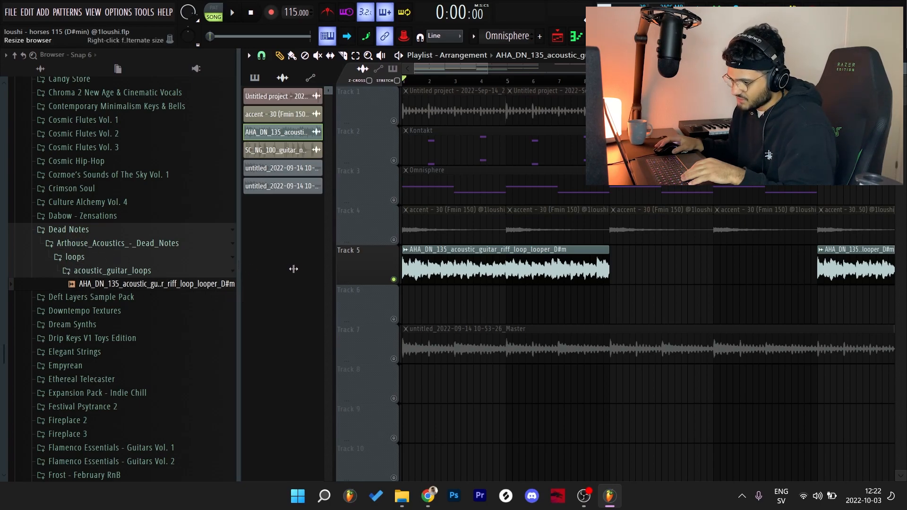
pyautogui.click(99, 285)
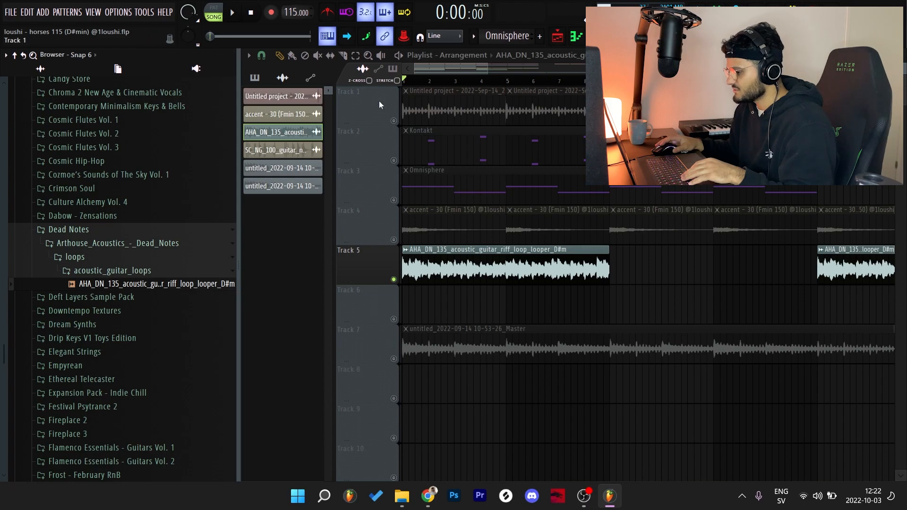
pyautogui.press('F9')
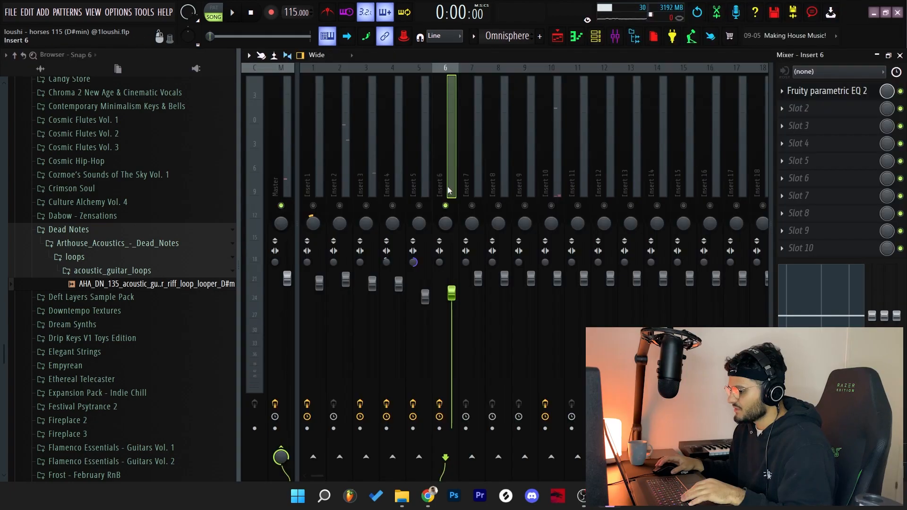
pyautogui.click(823, 88)
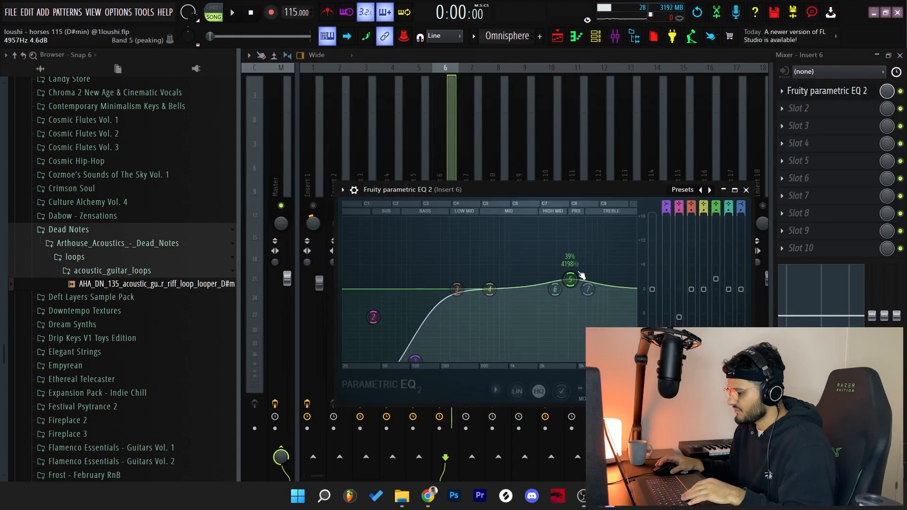
# - Return to the playlist and select the clips of each eight-bar section from bar 1 to 33 in turn to compare their layers
pyautogui.click(746, 189)
pyautogui.press('F9')
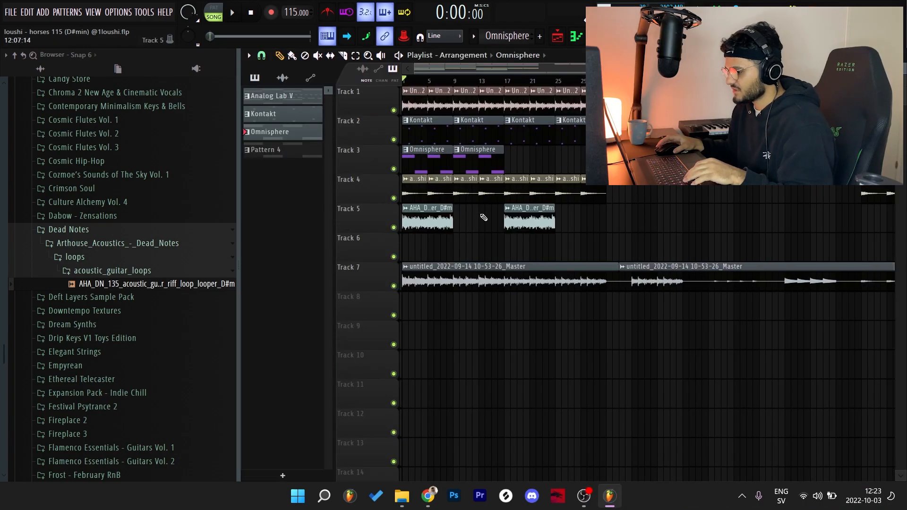
pyautogui.moveTo(442, 230); pyautogui.dragTo(399, 80)
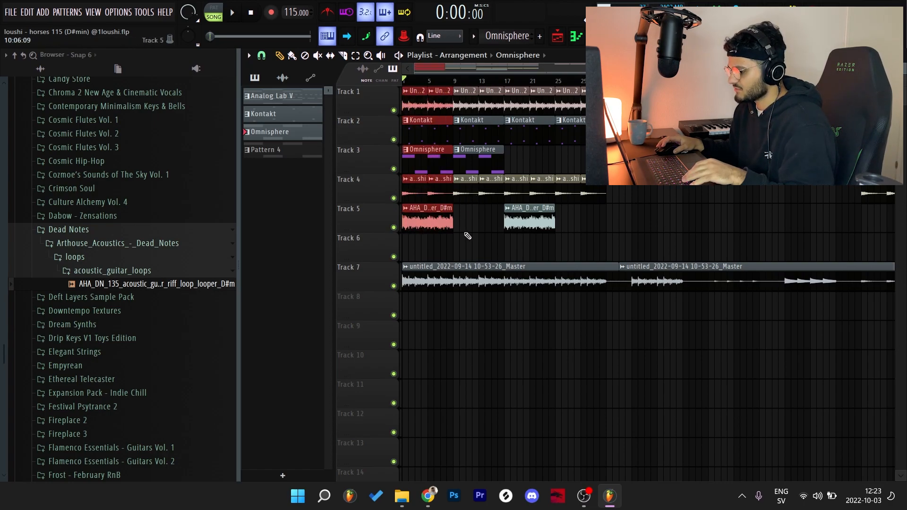
pyautogui.keyDown('ctrl'); pyautogui.click(478, 217); pyautogui.keyUp('ctrl')
pyautogui.moveTo(458, 88); pyautogui.dragTo(492, 208)
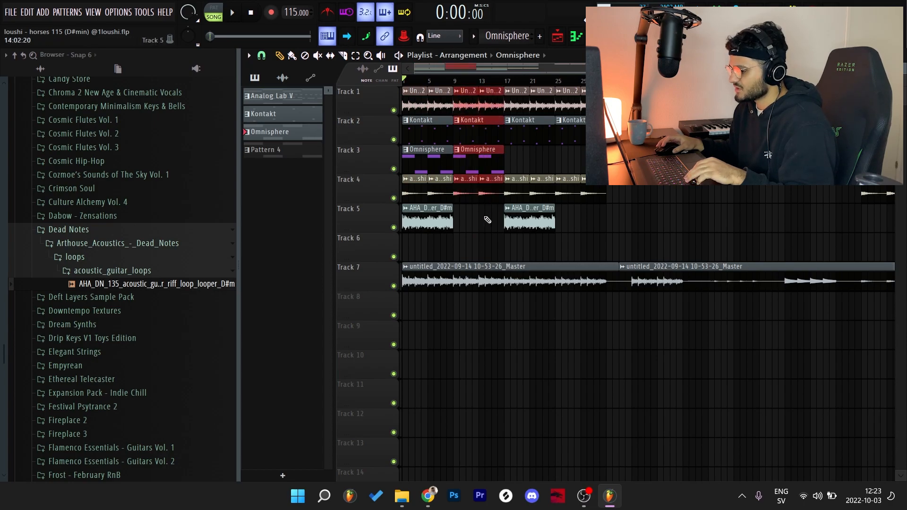
pyautogui.keyDown('ctrl'); pyautogui.click(475, 224); pyautogui.keyUp('ctrl')
pyautogui.moveTo(515, 88); pyautogui.dragTo(551, 231)
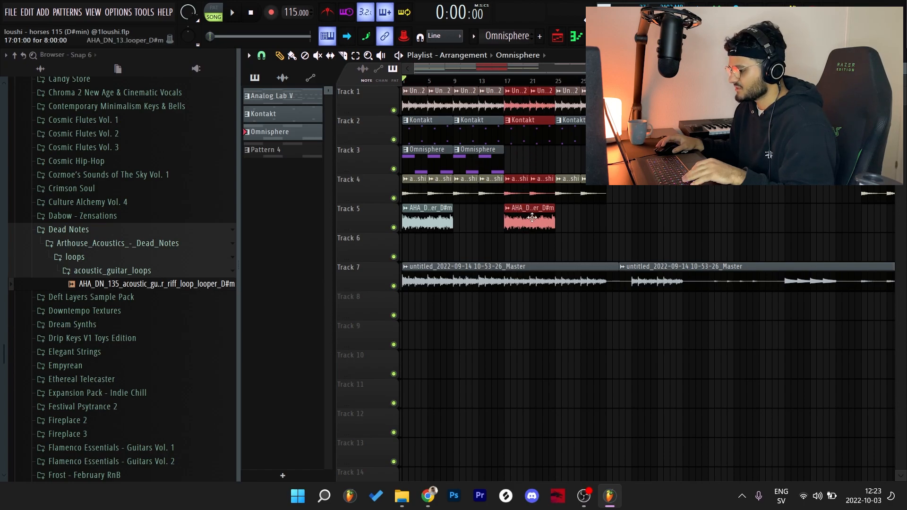
pyautogui.keyDown('ctrl'); pyautogui.click(610, 229); pyautogui.keyUp('ctrl')
pyautogui.moveTo(616, 231); pyautogui.dragTo(562, 94)
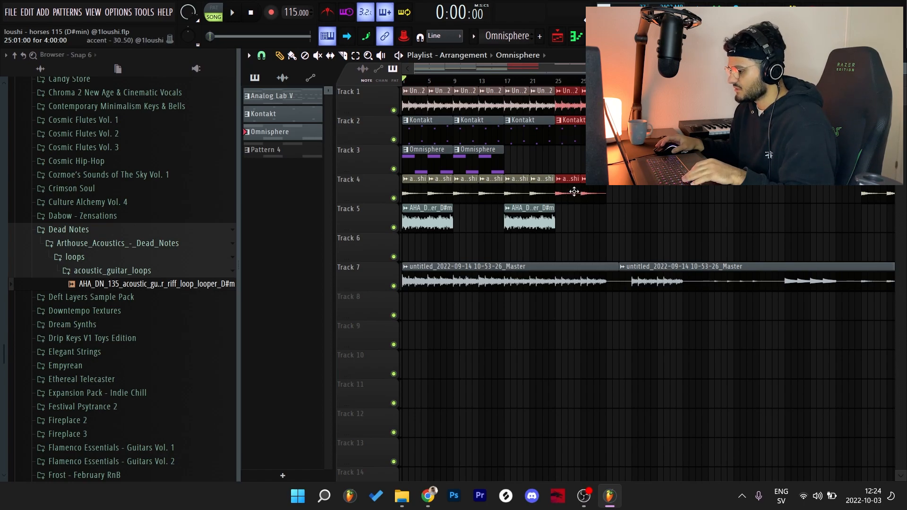
pyautogui.keyDown('ctrl'); pyautogui.rightClick(621, 198); pyautogui.keyUp('ctrl')
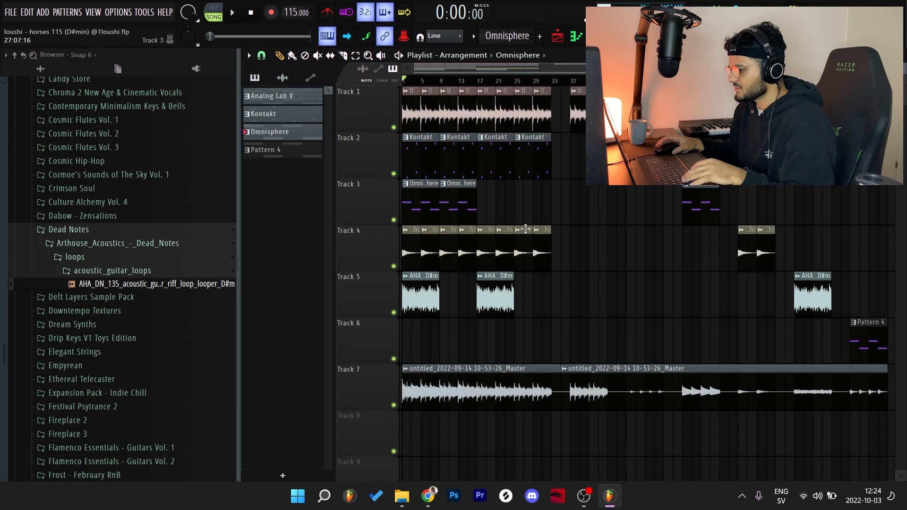
pyautogui.click(483, 400)
pyautogui.doubleClick(484, 400)
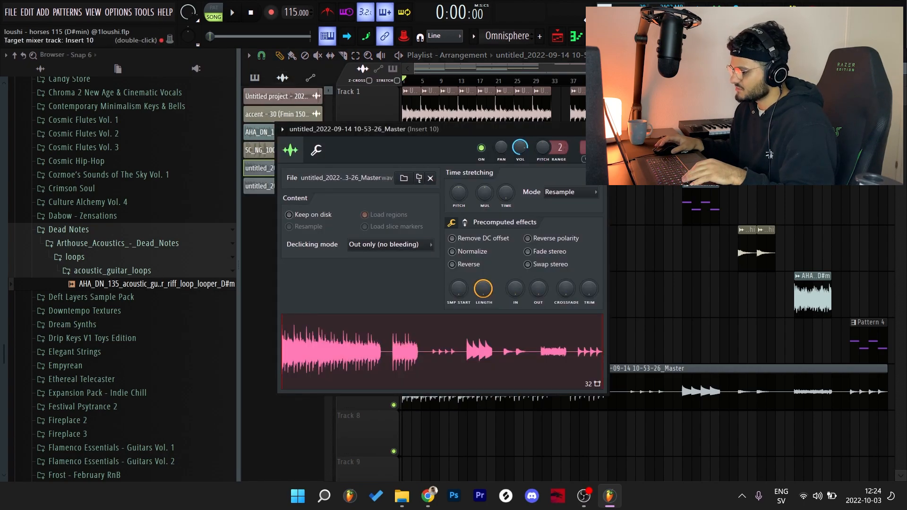
pyautogui.click(613, 36)
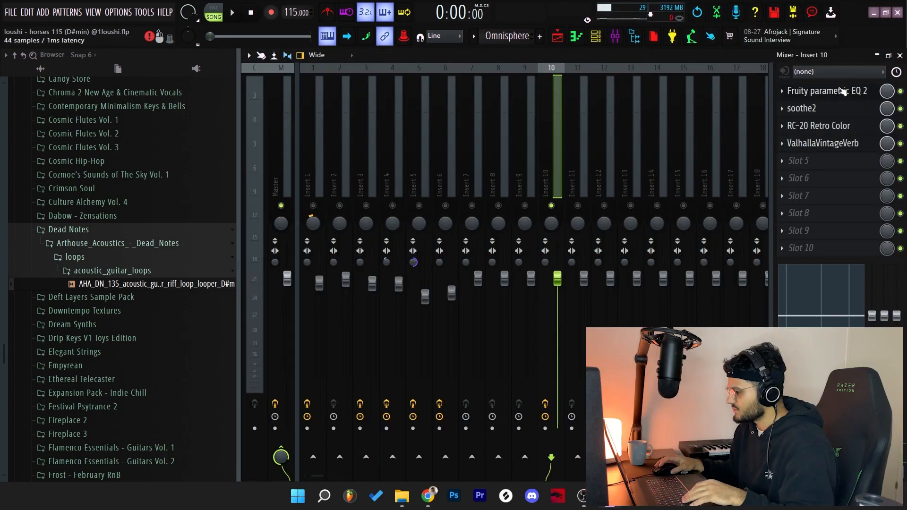
# - View the Fruity parametric EQ 2, soothe2, RC-20 Retro Color and ValhallaVintageVerb settings on Insert 10
pyautogui.click(843, 91)
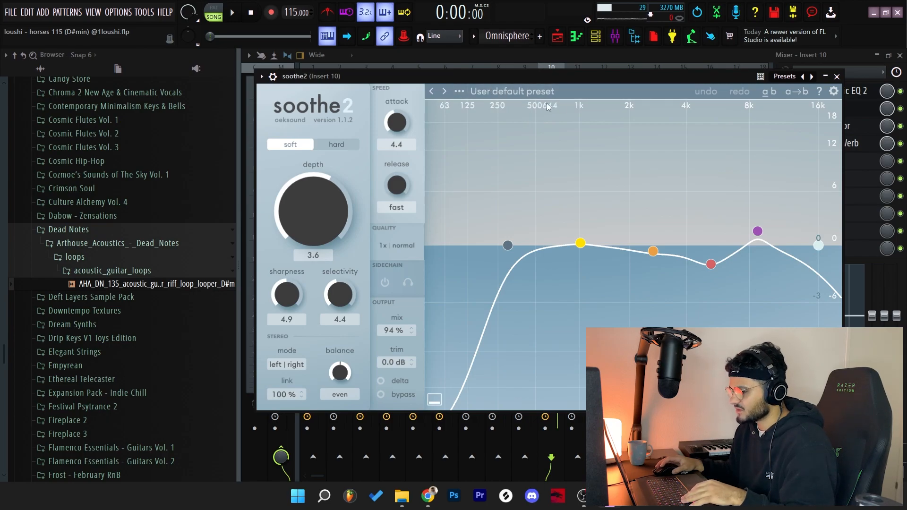
pyautogui.click(847, 126)
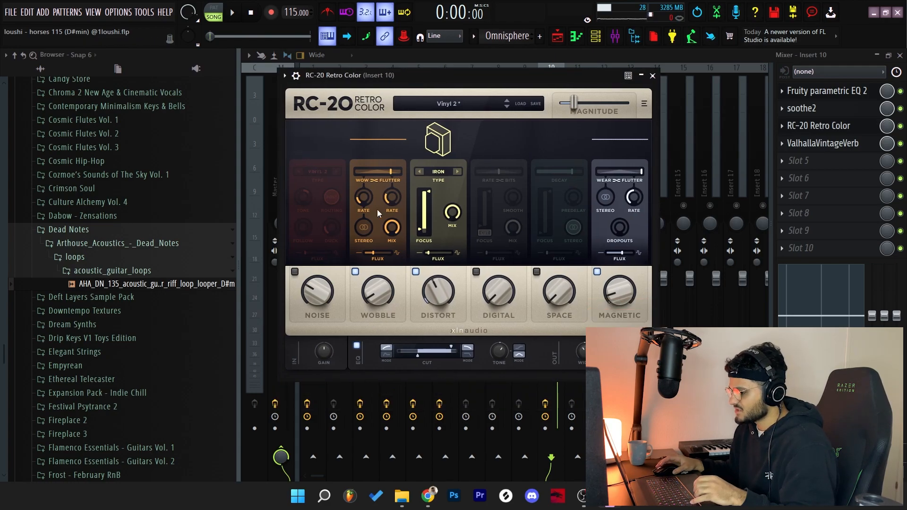
pyautogui.click(826, 143)
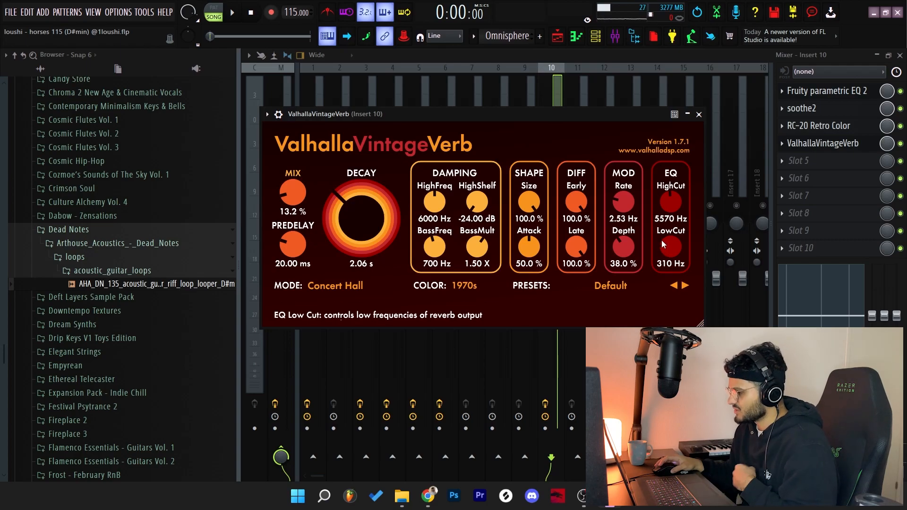
pyautogui.press('Escape')
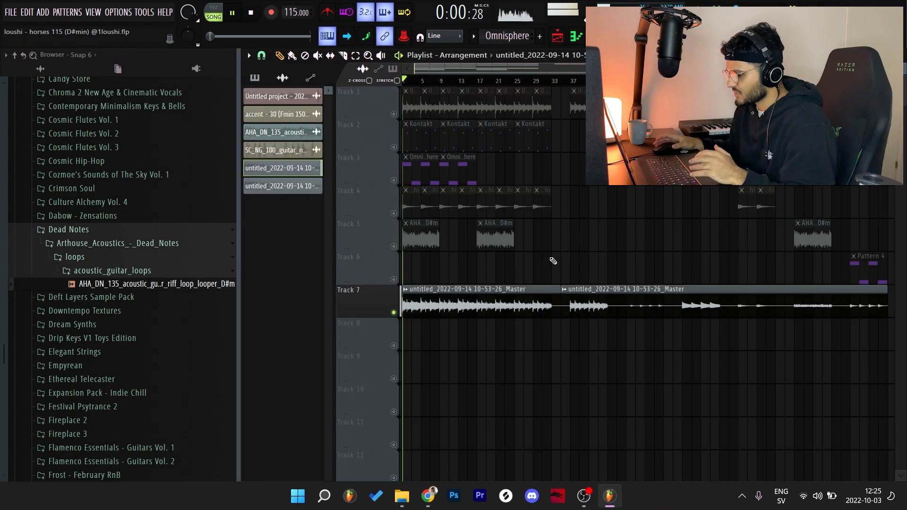